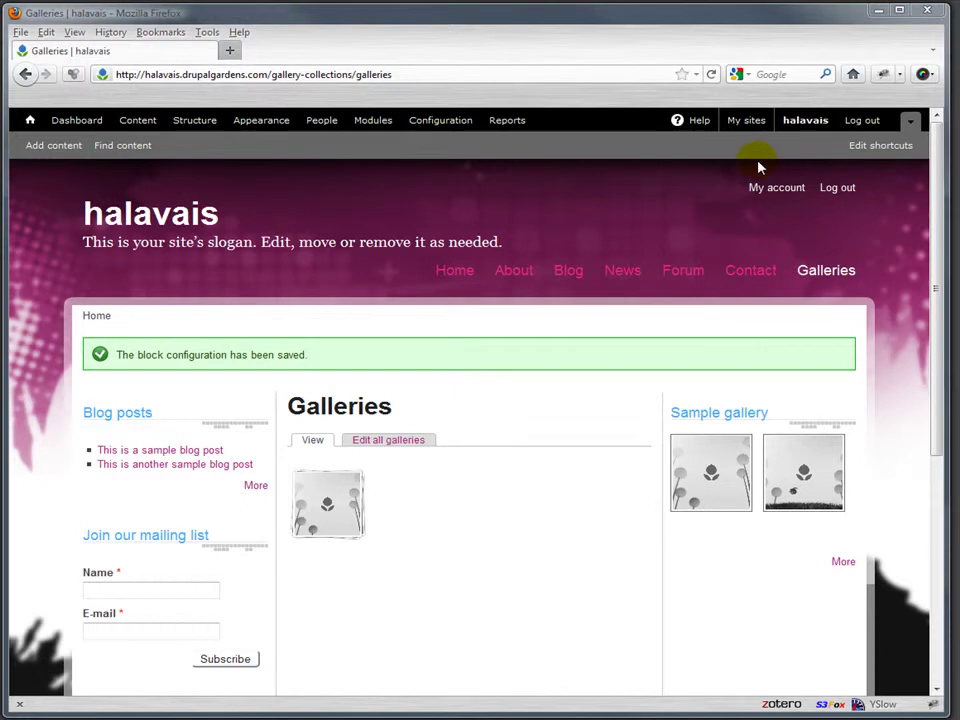
Step: Open the "Is drupal rad?" poll from the site's home page and look over its surrounding blocks down to the footer
click(145, 215)
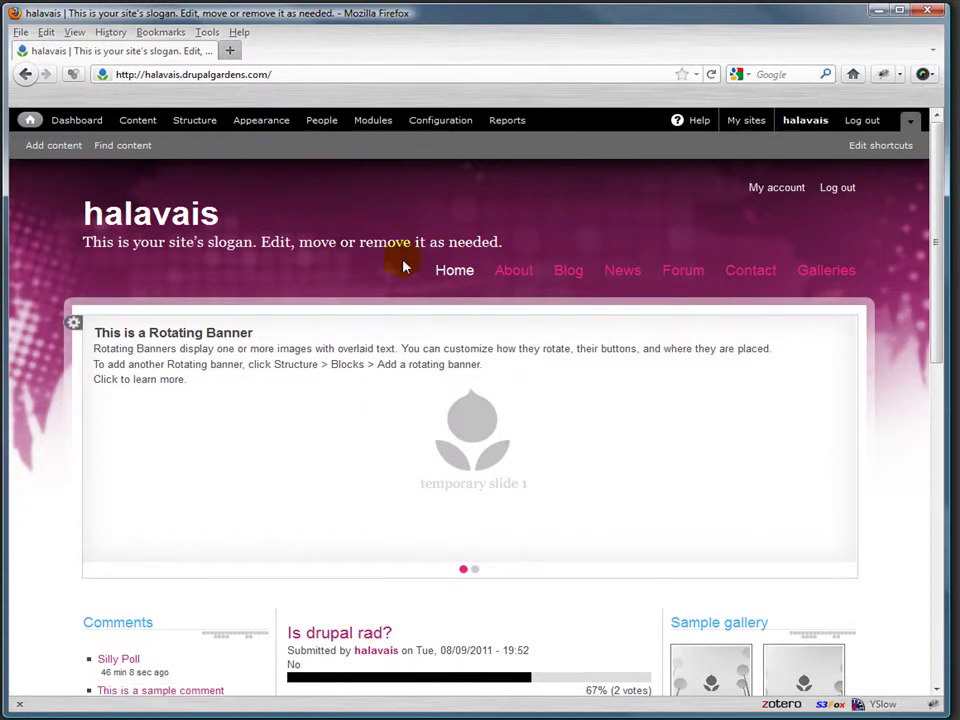
scroll(595, 408, down, 3)
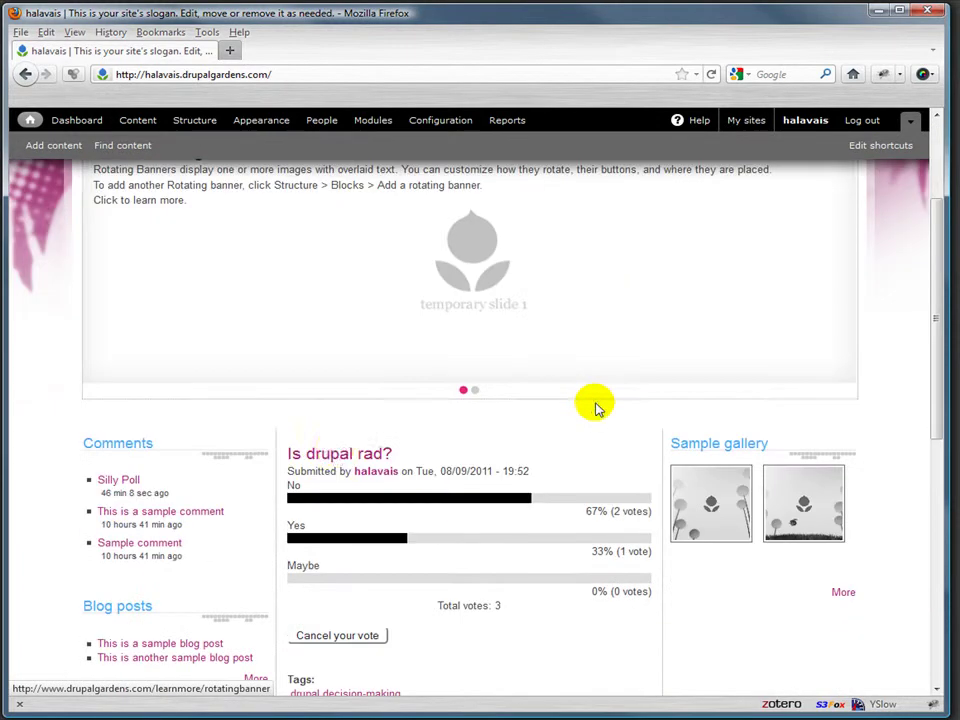
click(339, 454)
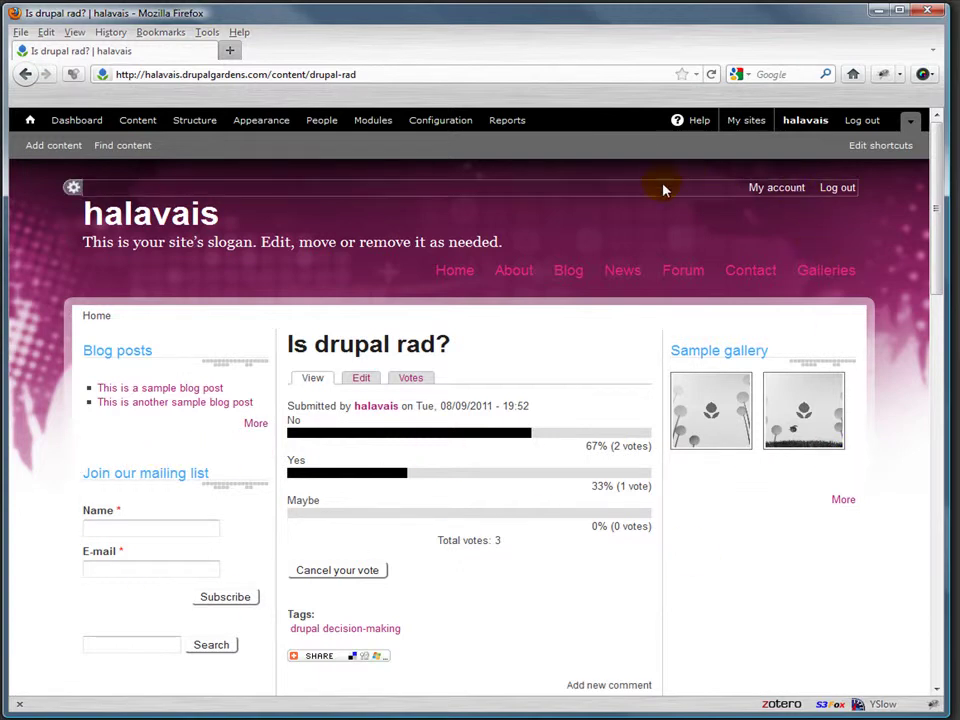
click(74, 202)
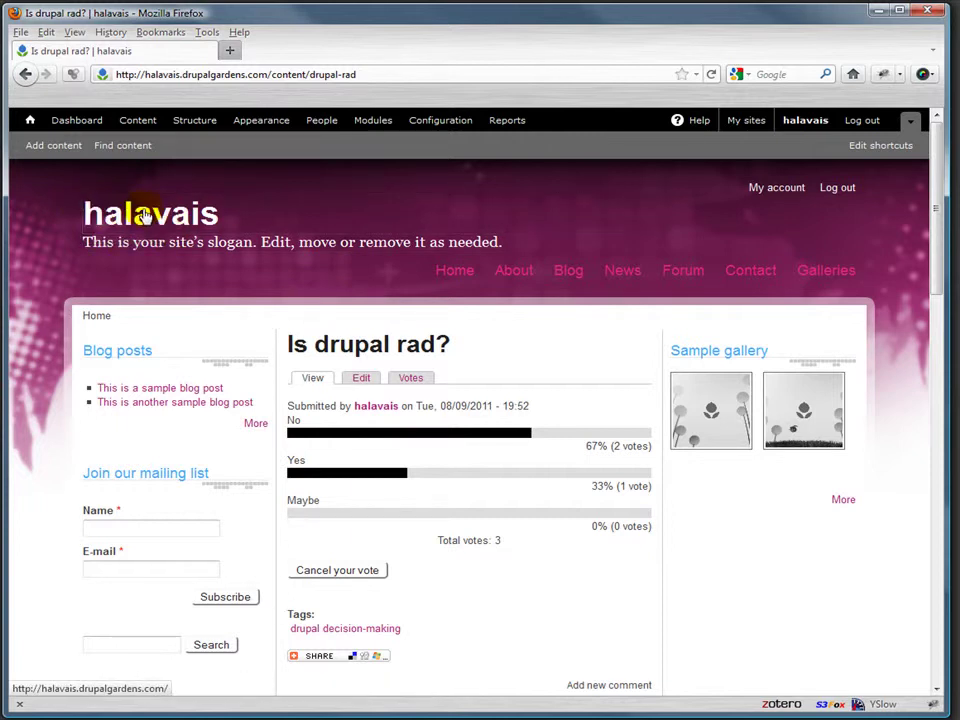
click(75, 201)
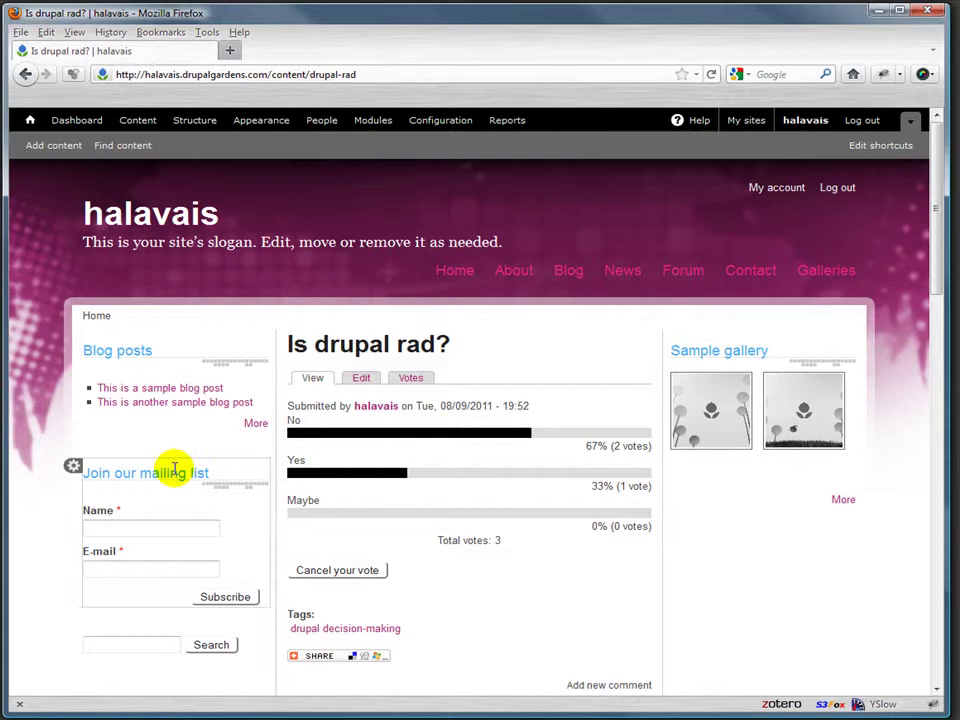
scroll(499, 450, down, 15)
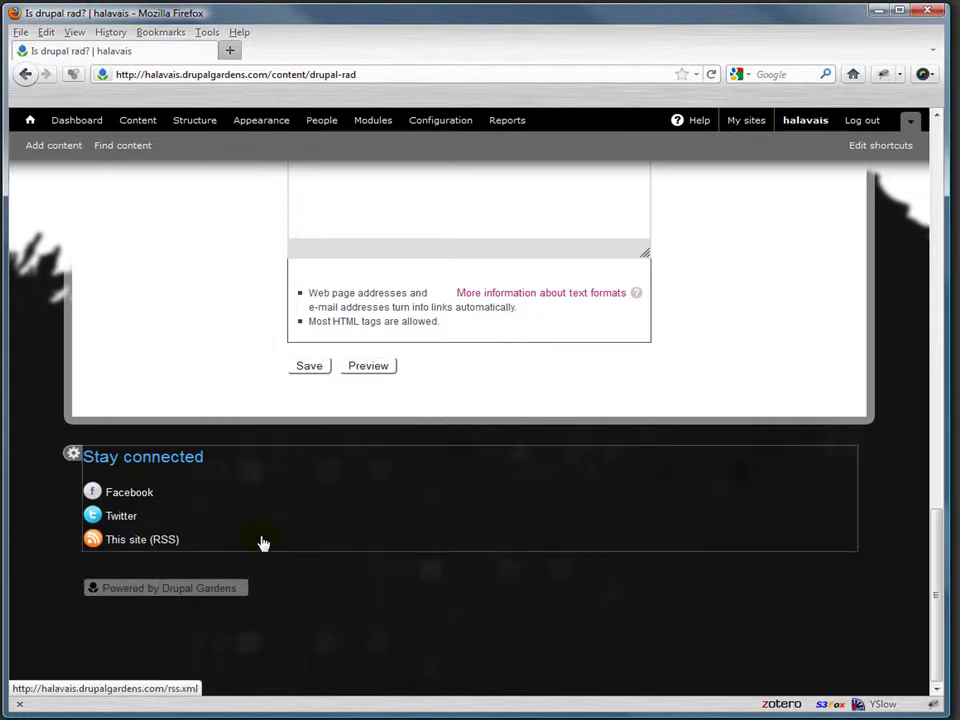
scroll(261, 542, up, 6)
scroll(261, 542, up, 6)
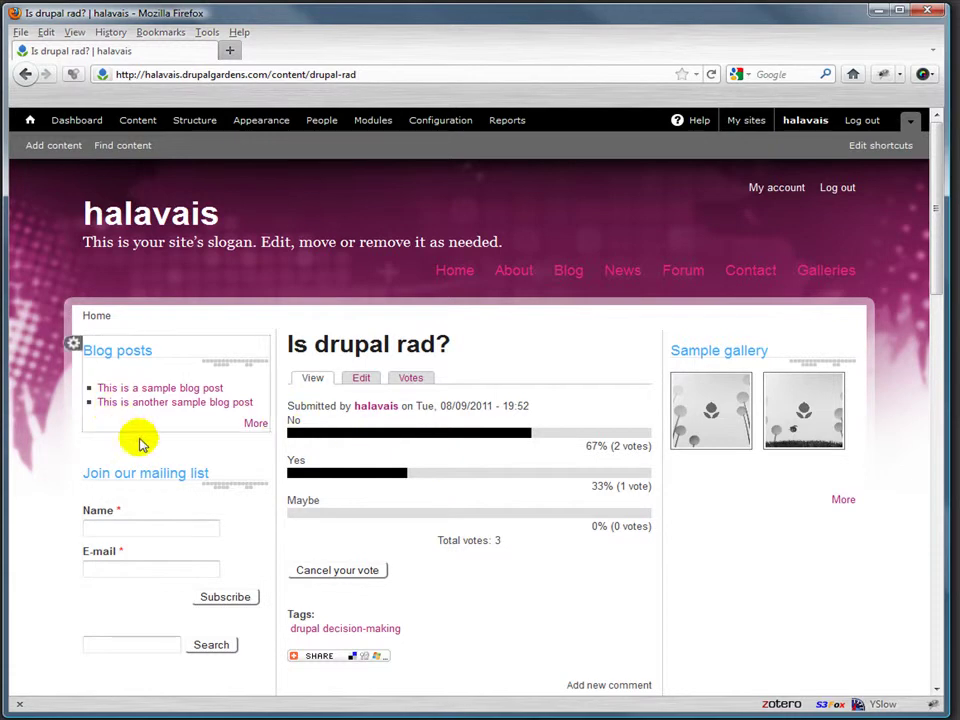
Step: Configure the "Join our mailing list" block to sit in the Sidebar B region and save it
click(73, 467)
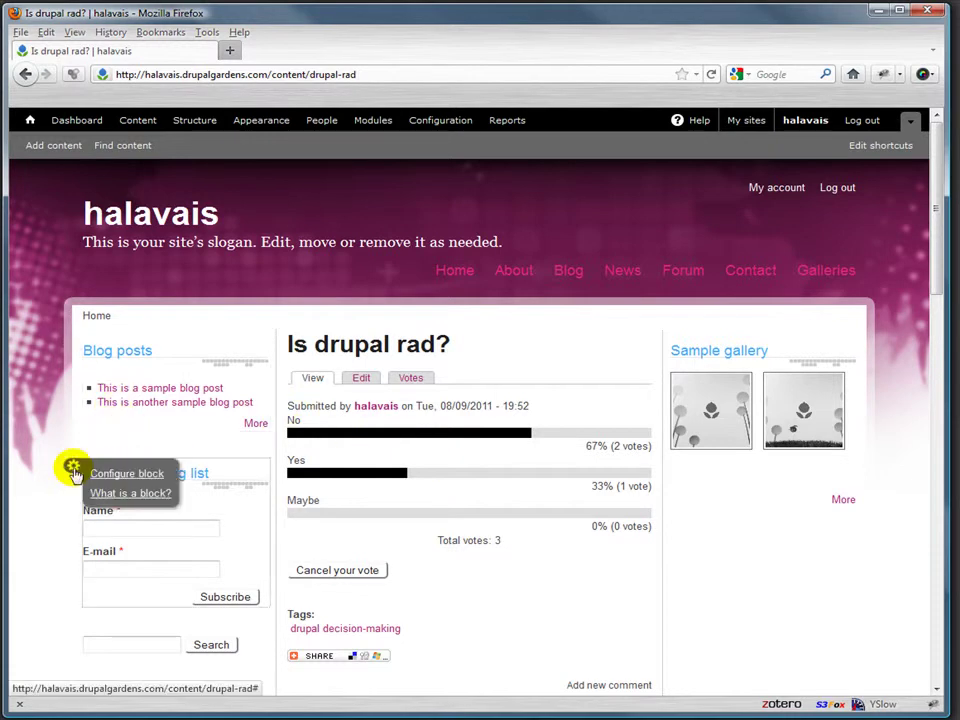
click(73, 468)
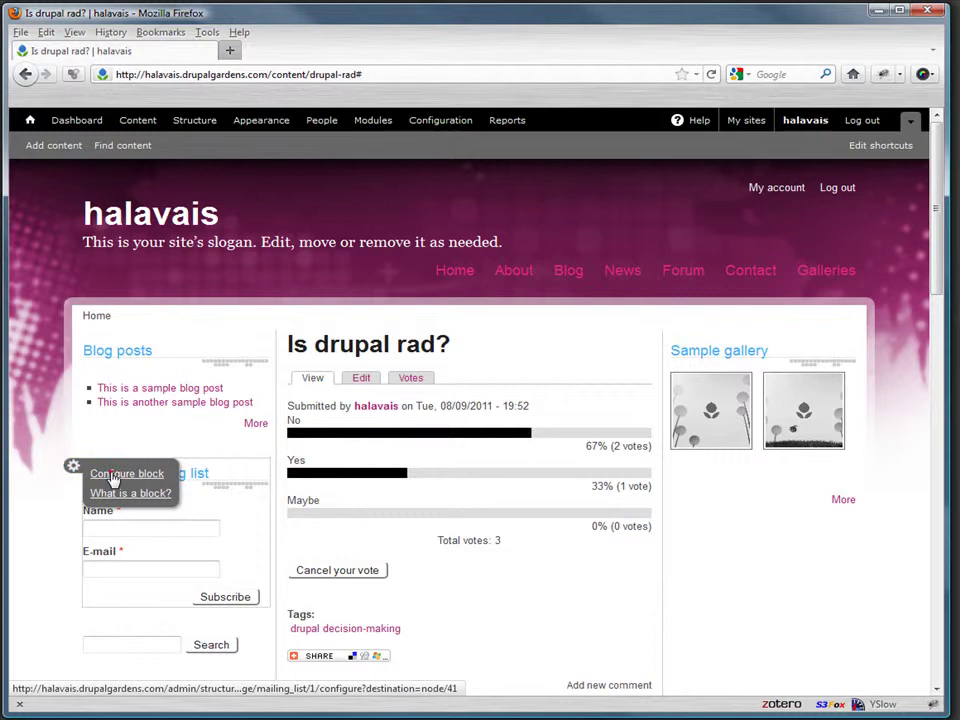
click(110, 473)
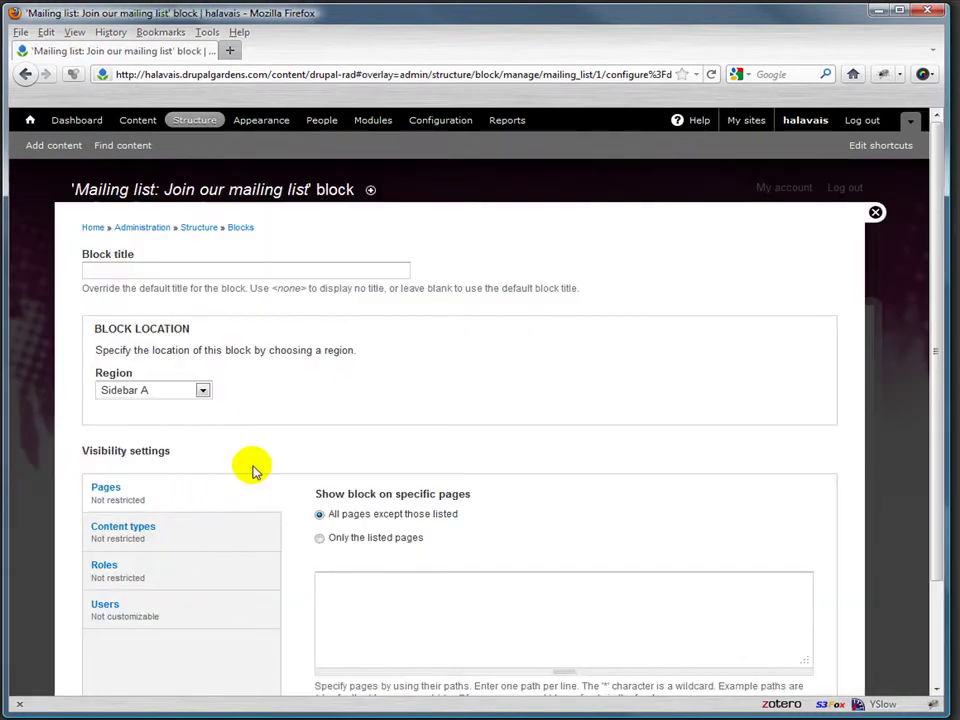
click(202, 390)
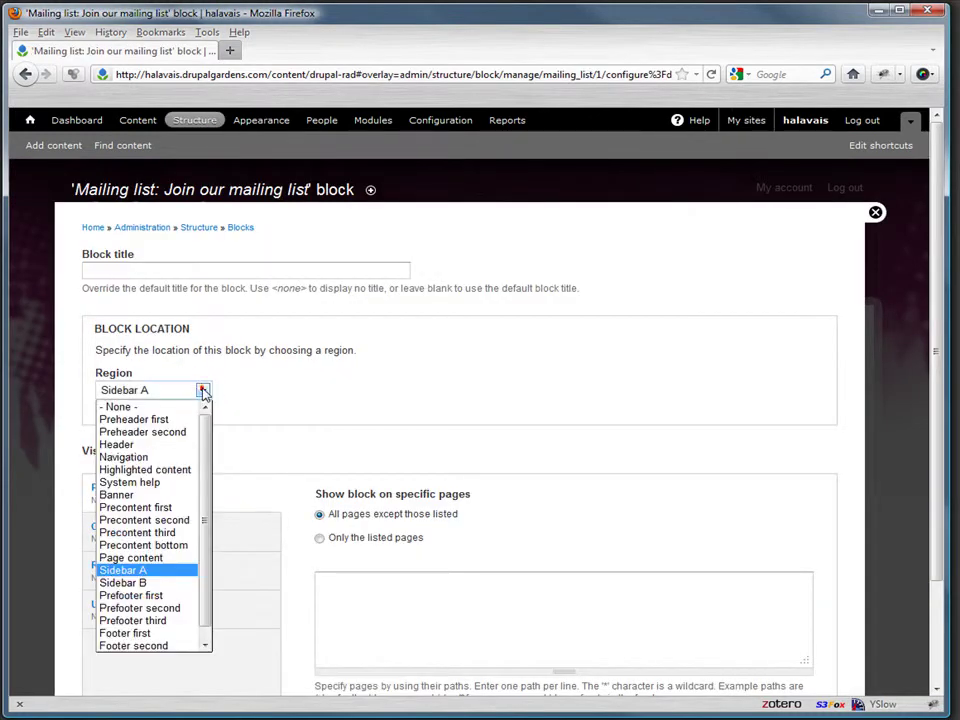
click(150, 582)
scroll(491, 457, down, 2)
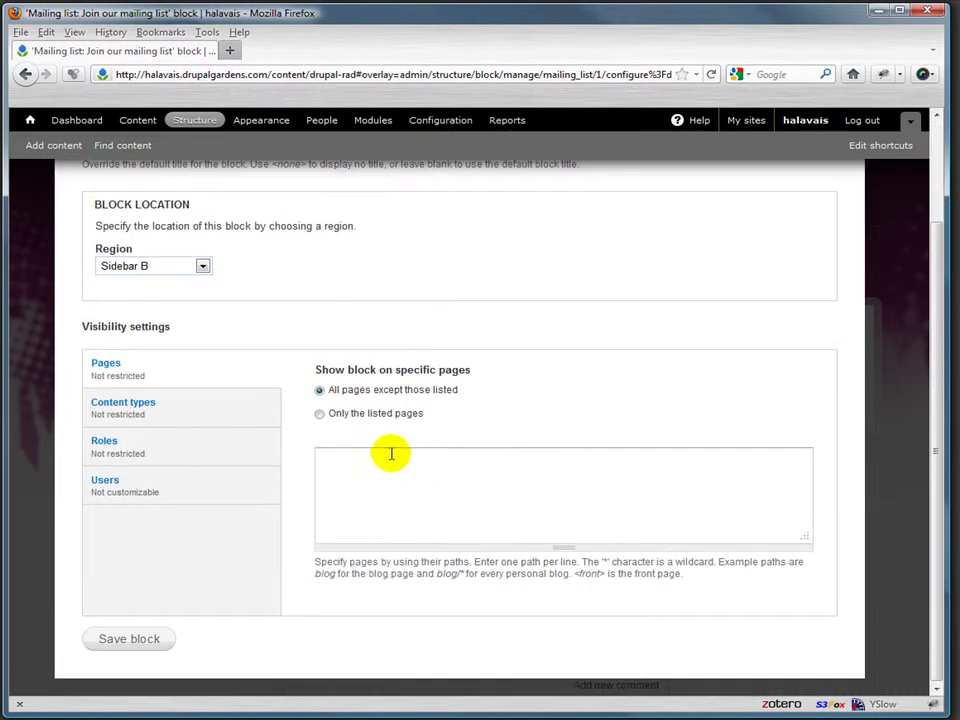
click(155, 643)
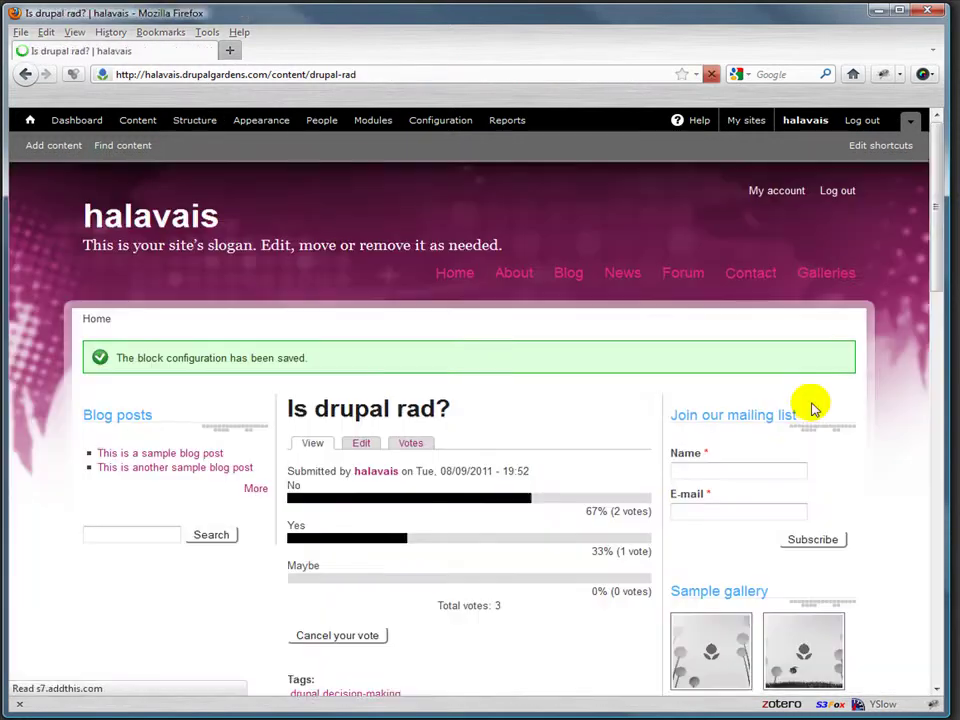
Step: Remove the "Join our mailing list" block from the page by setting its region to None and saving the block
scroll(729, 401, down, 4)
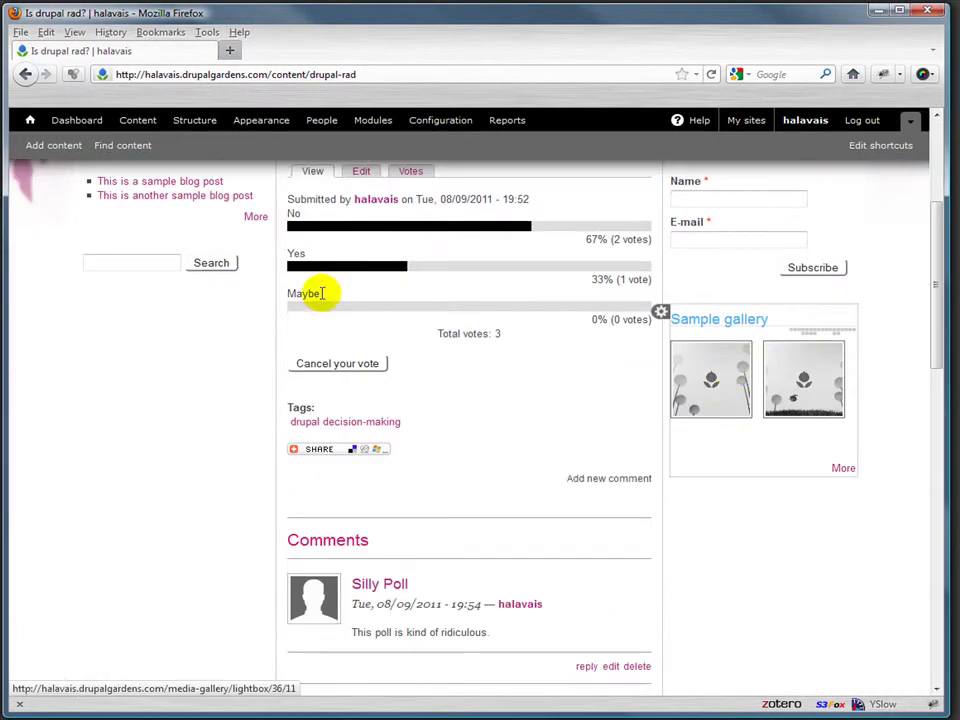
scroll(779, 275, up, 4)
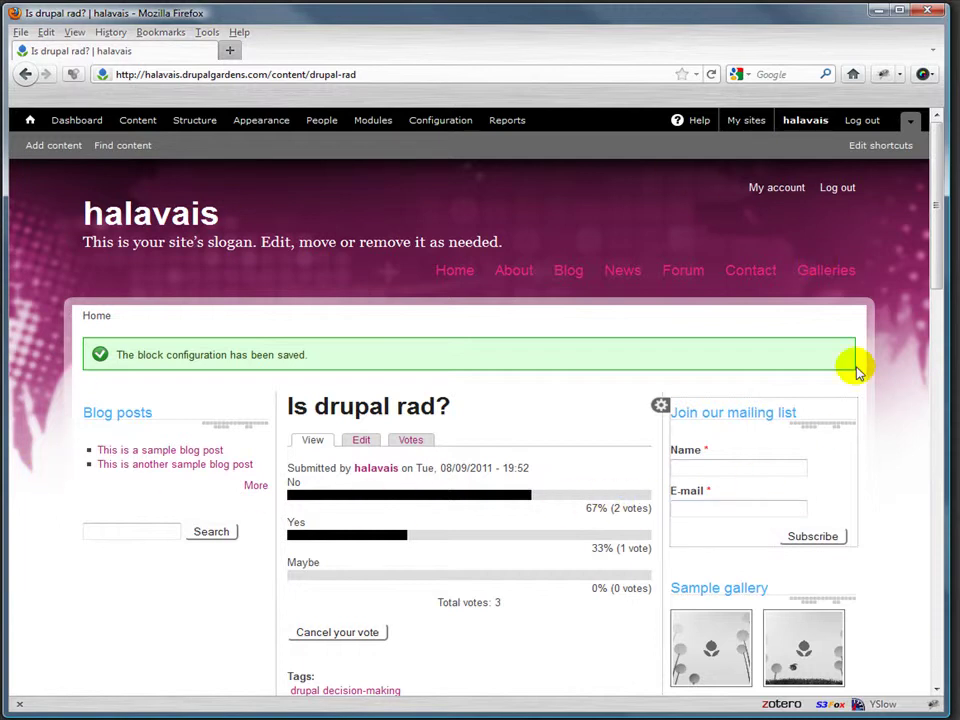
mouse_move(701, 435)
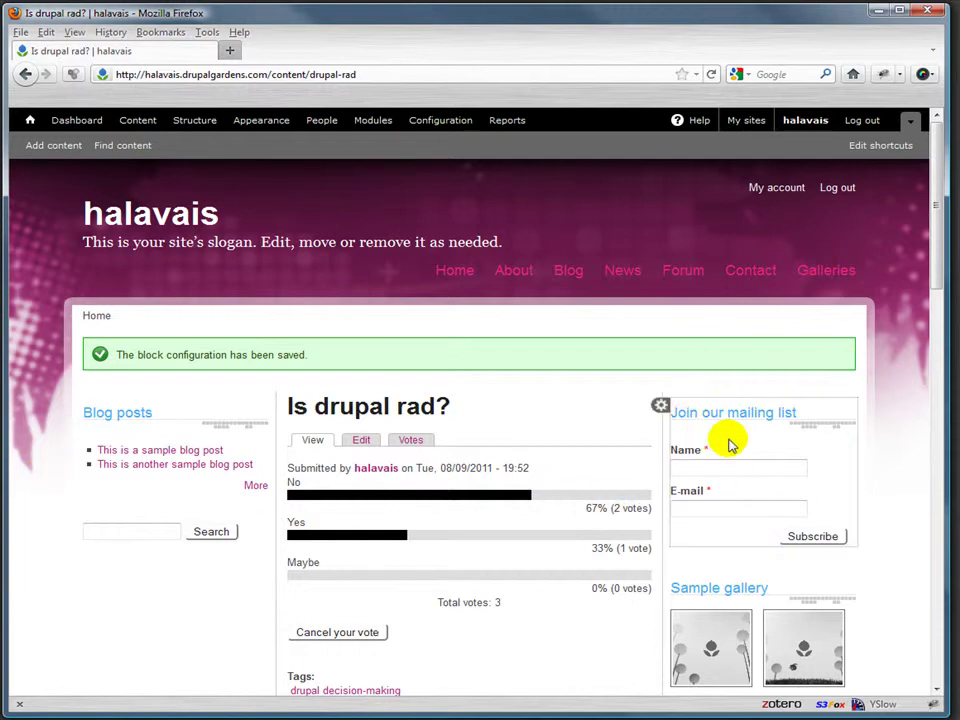
click(659, 409)
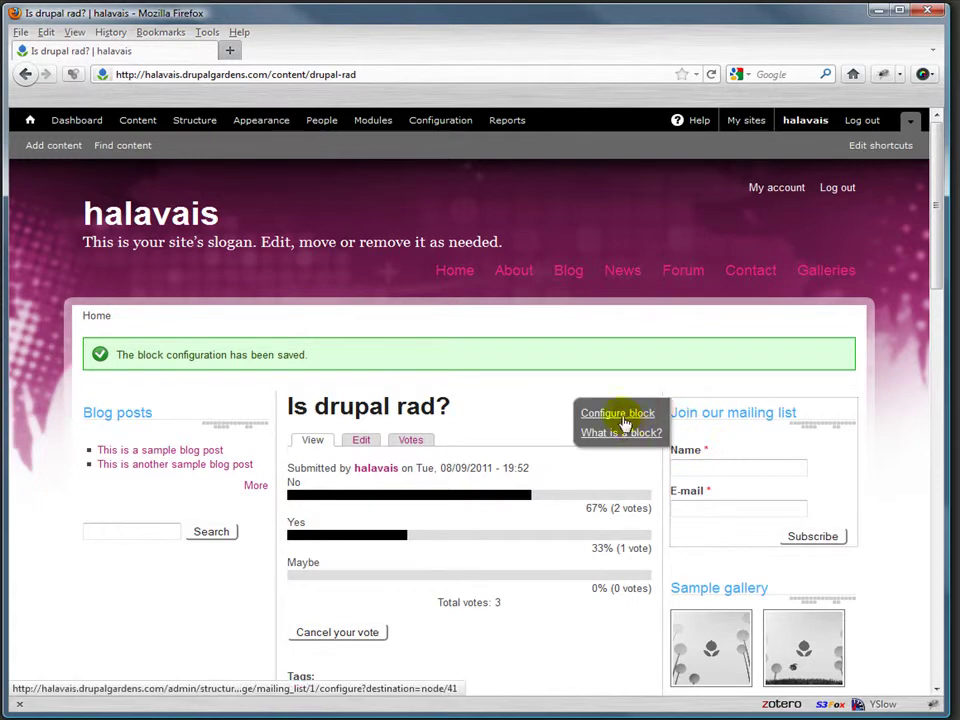
click(618, 414)
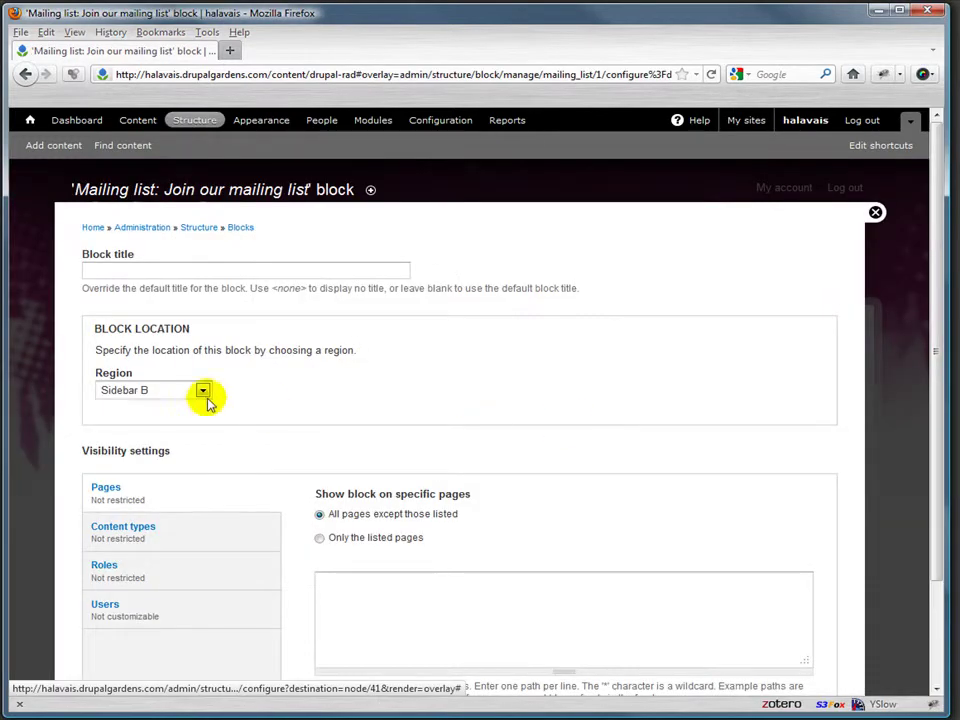
click(202, 393)
click(165, 407)
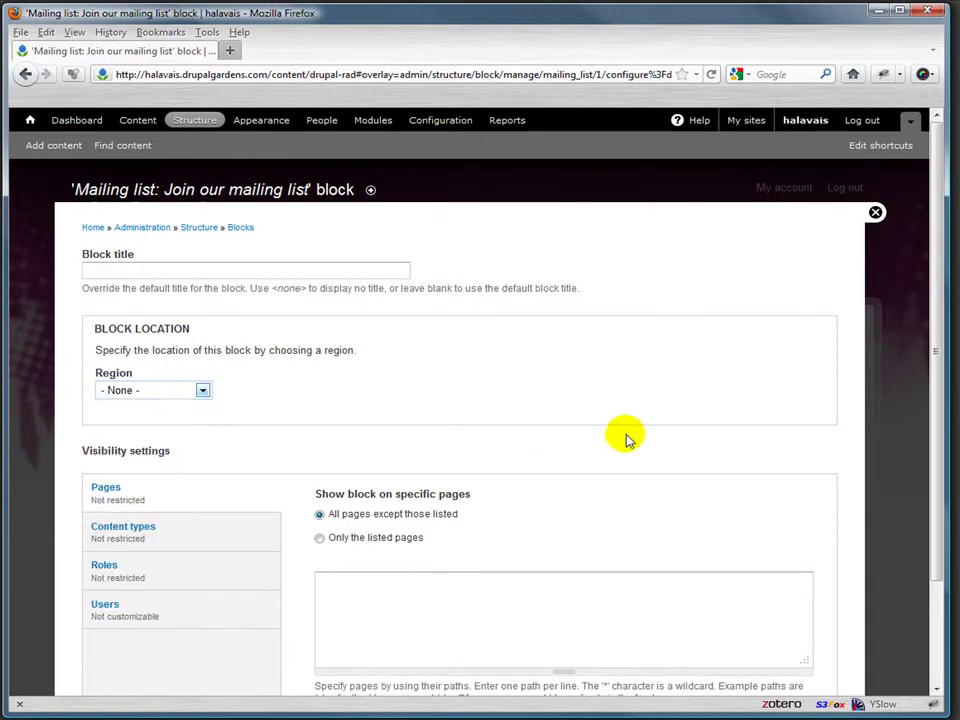
scroll(626, 439, down, 3)
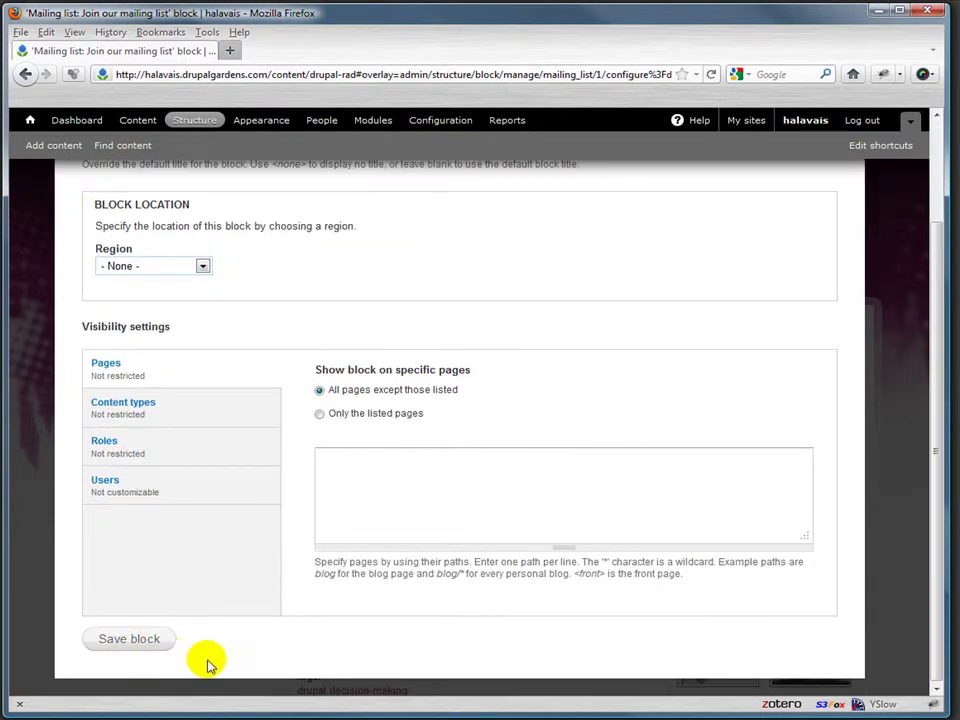
click(128, 636)
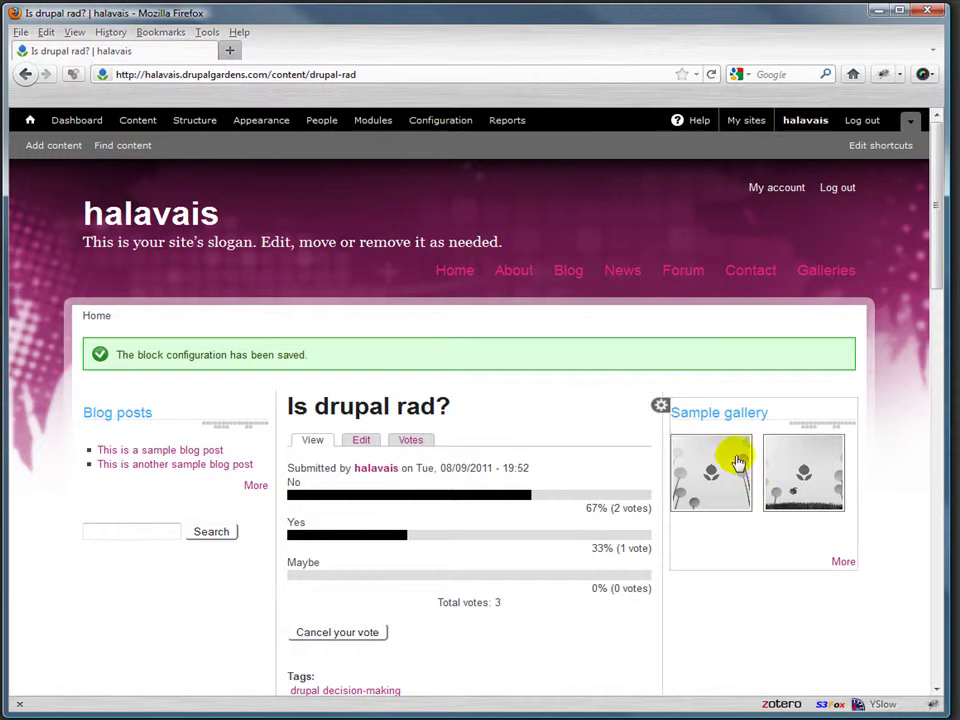
Step: Open the site structure's Blocks administration page and look through the listed regions as far as Sidebar A and Sidebar B
click(661, 410)
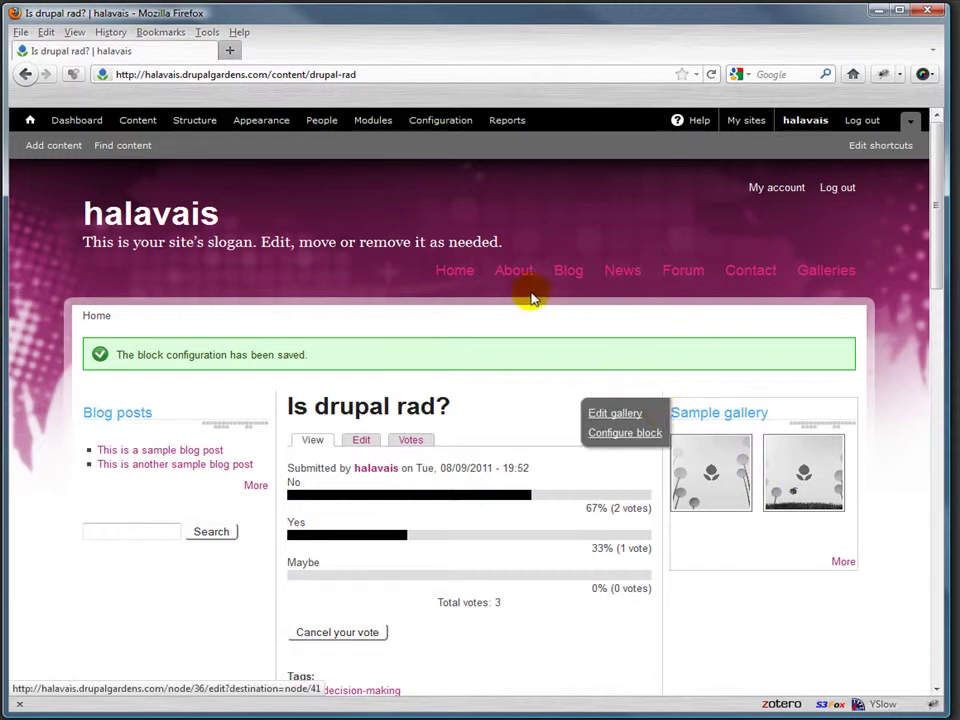
click(195, 121)
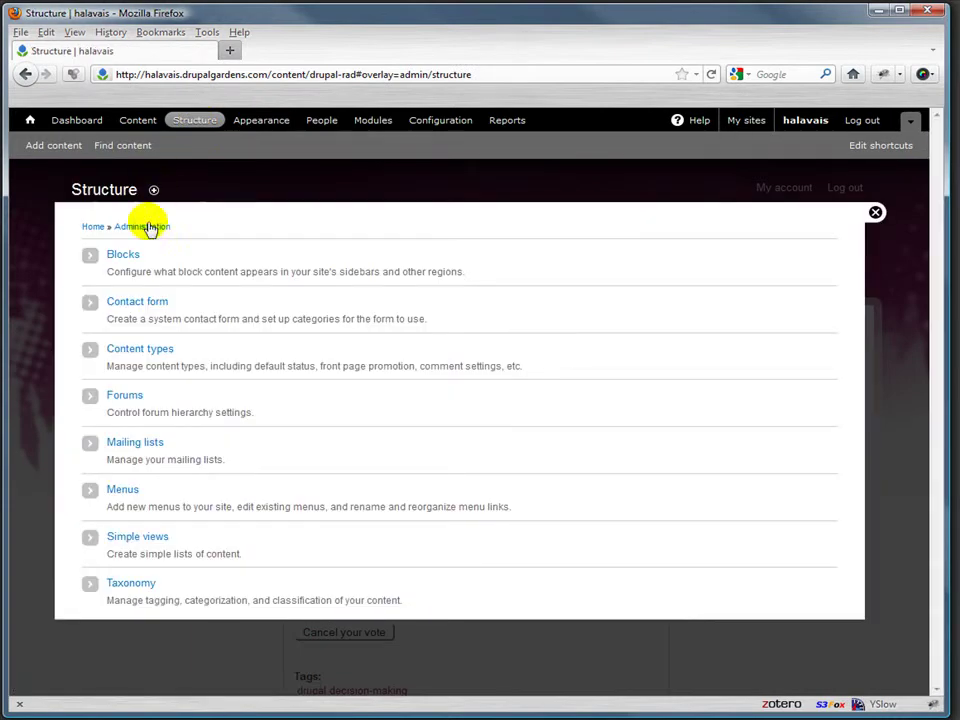
click(122, 256)
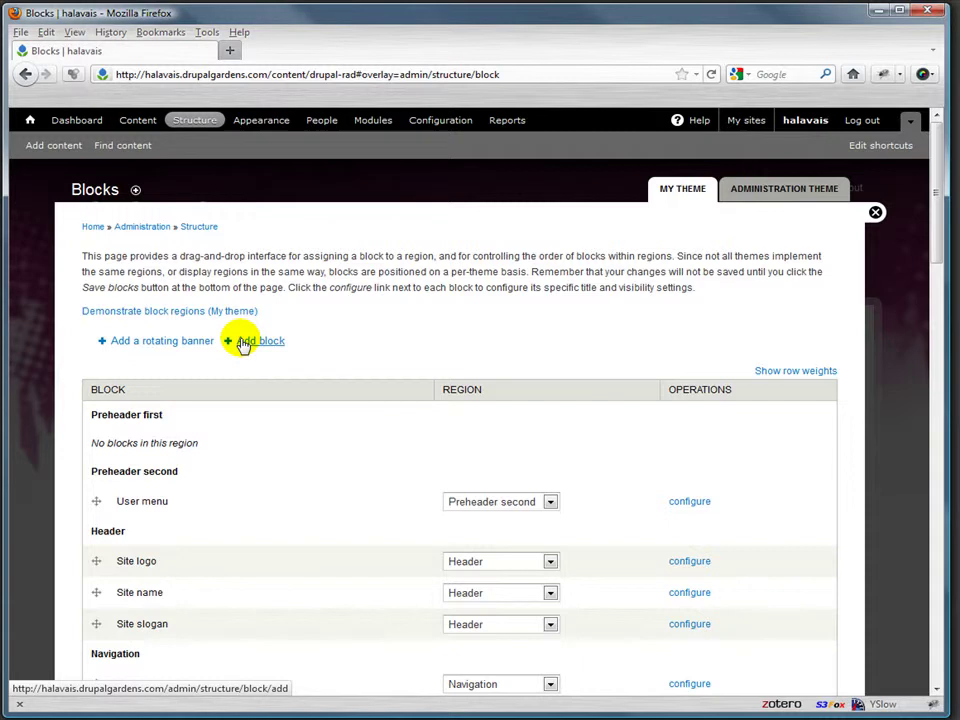
scroll(160, 440, down, 3)
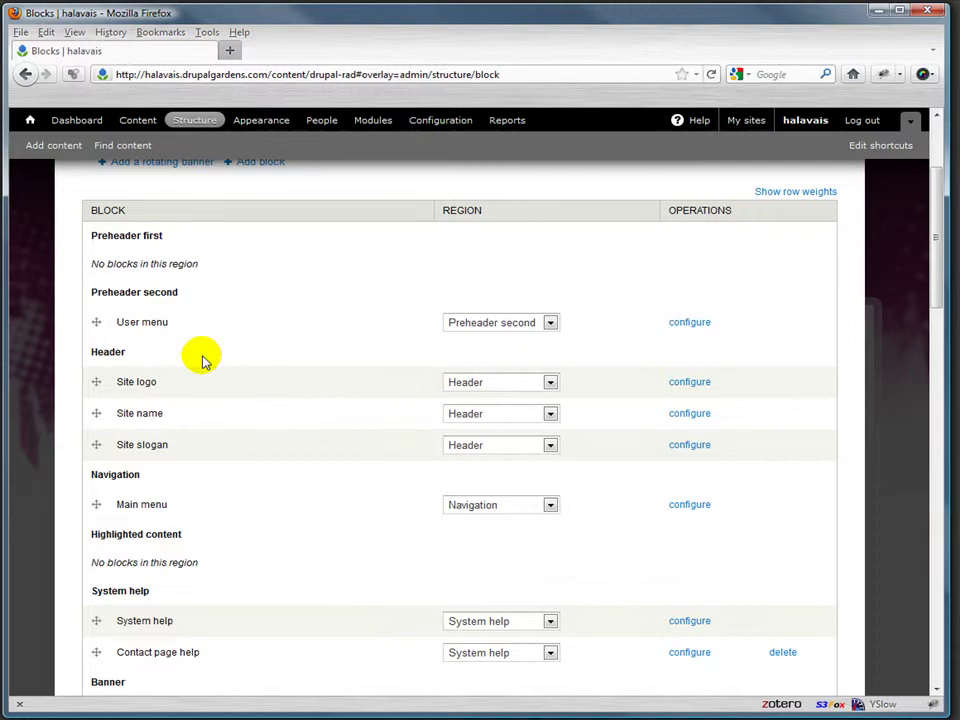
scroll(205, 378, down, 5)
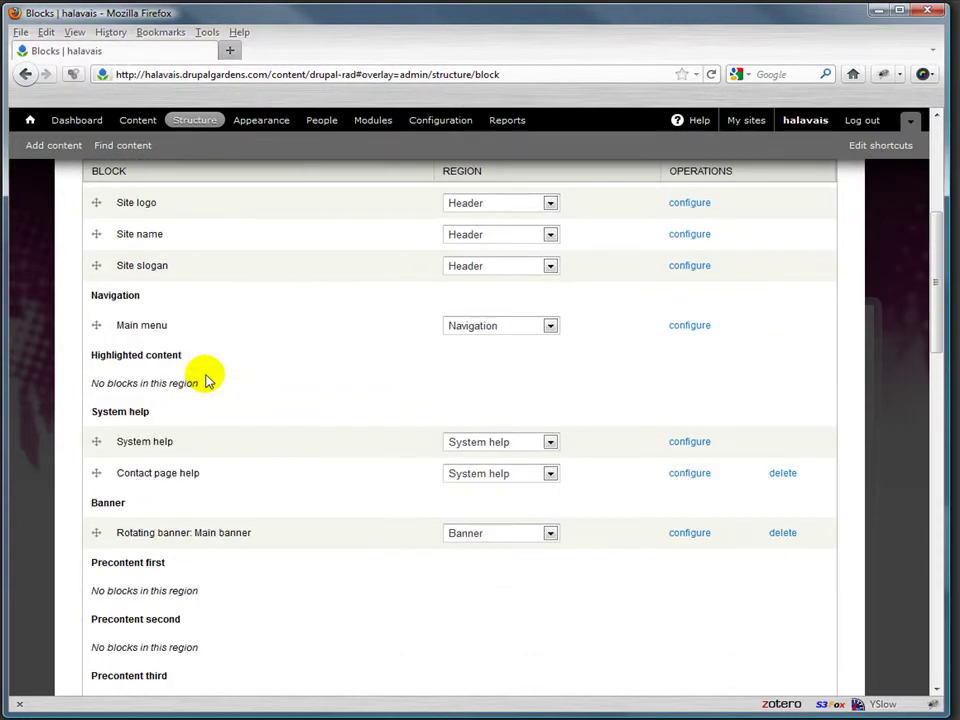
scroll(211, 398, down, 3)
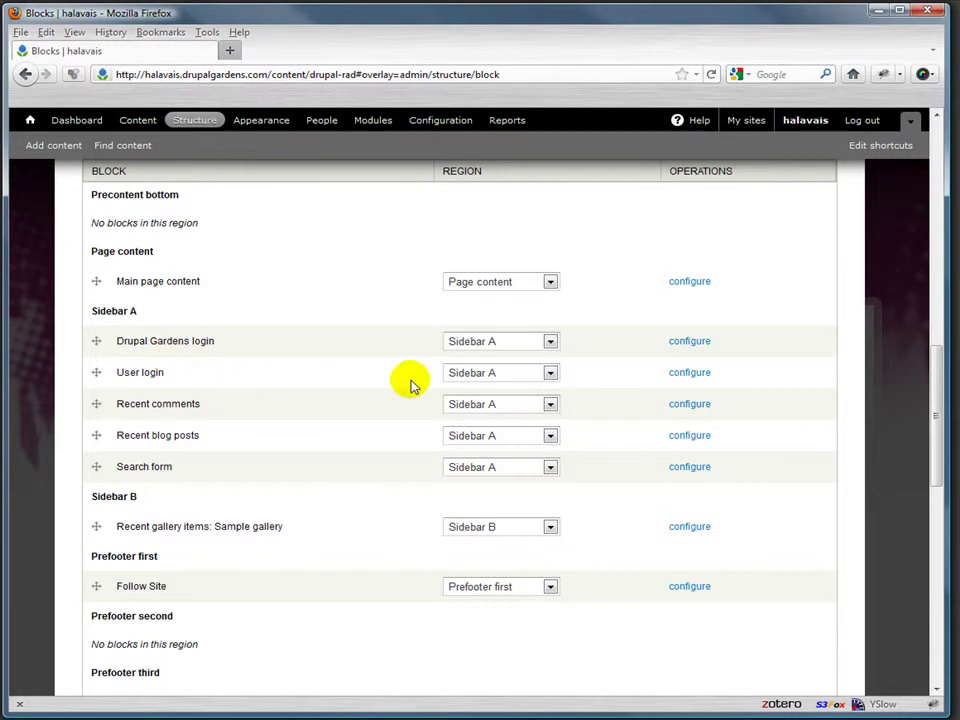
Step: Assign the Search form block to the Preheader first region in the block list and check its new place
click(550, 373)
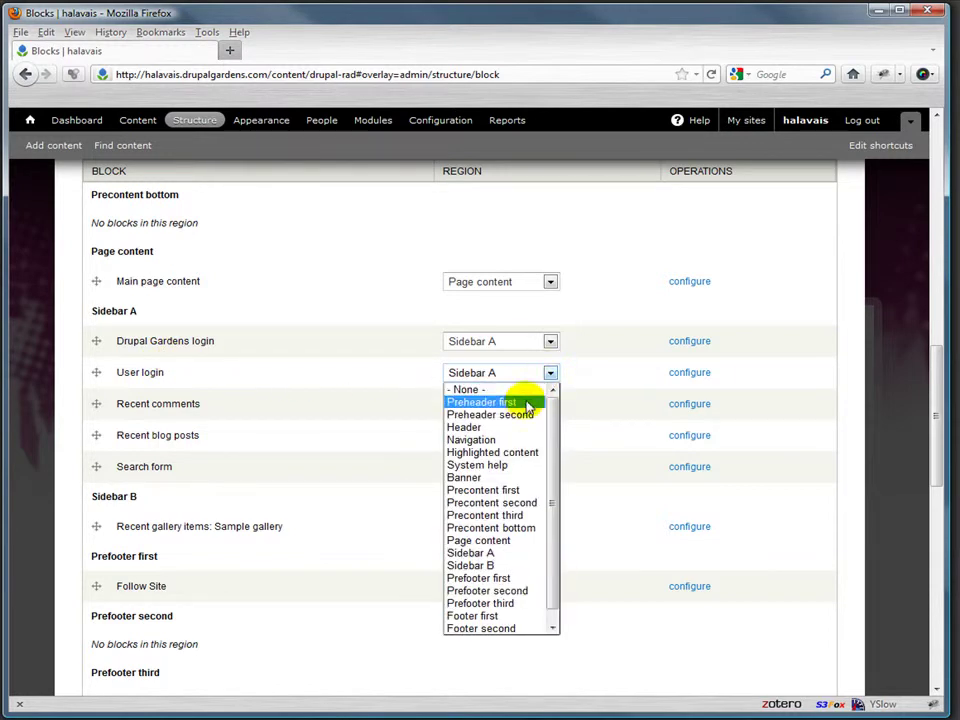
click(280, 477)
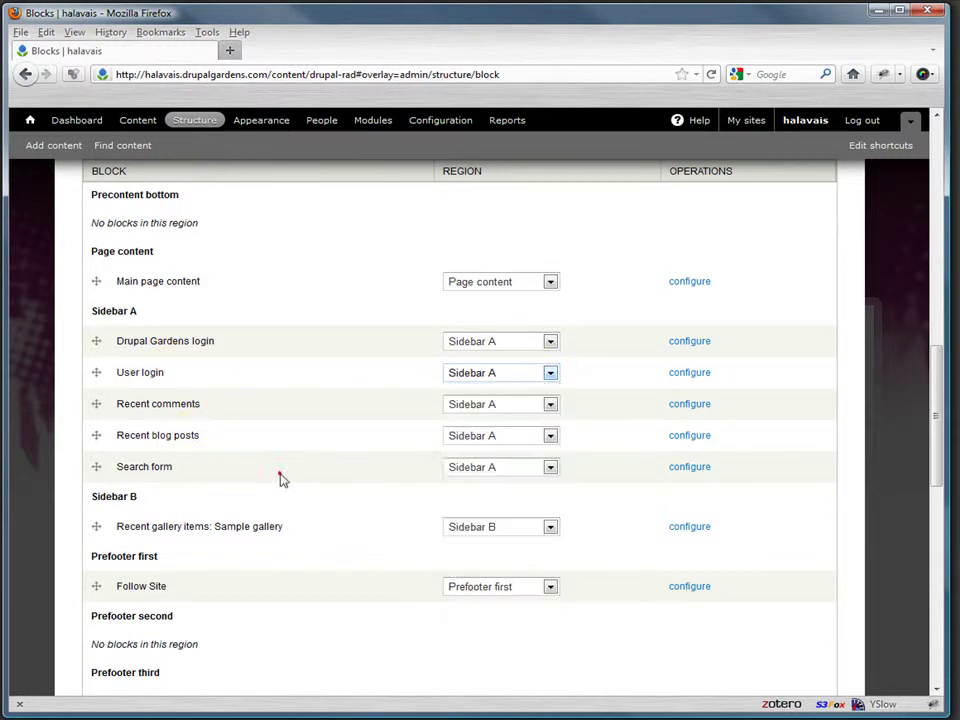
click(553, 466)
click(519, 500)
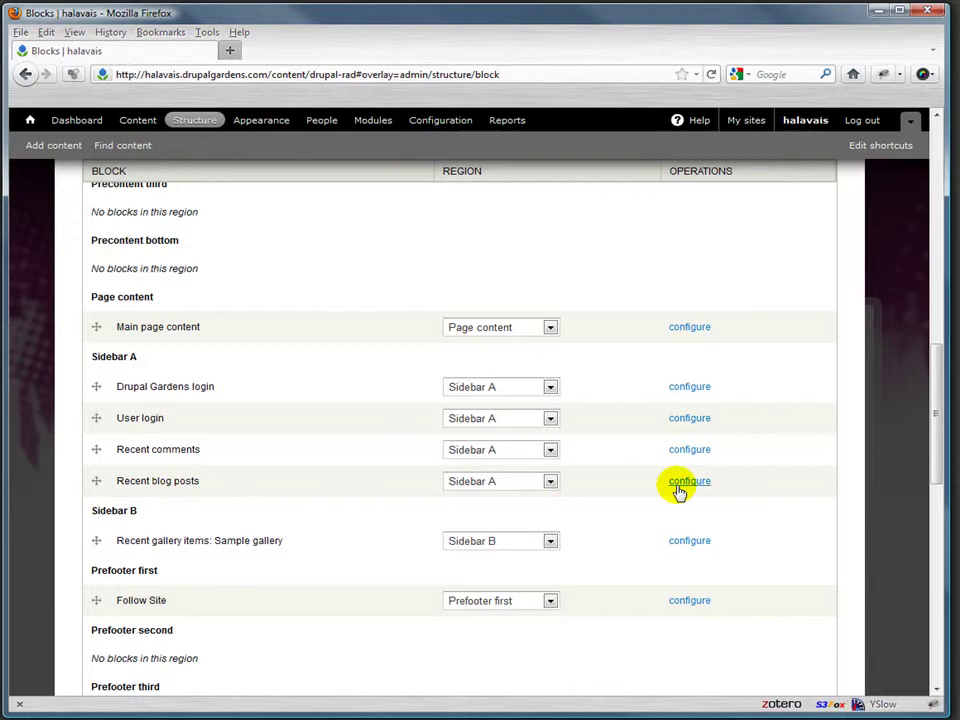
drag(677, 489, 624, 528)
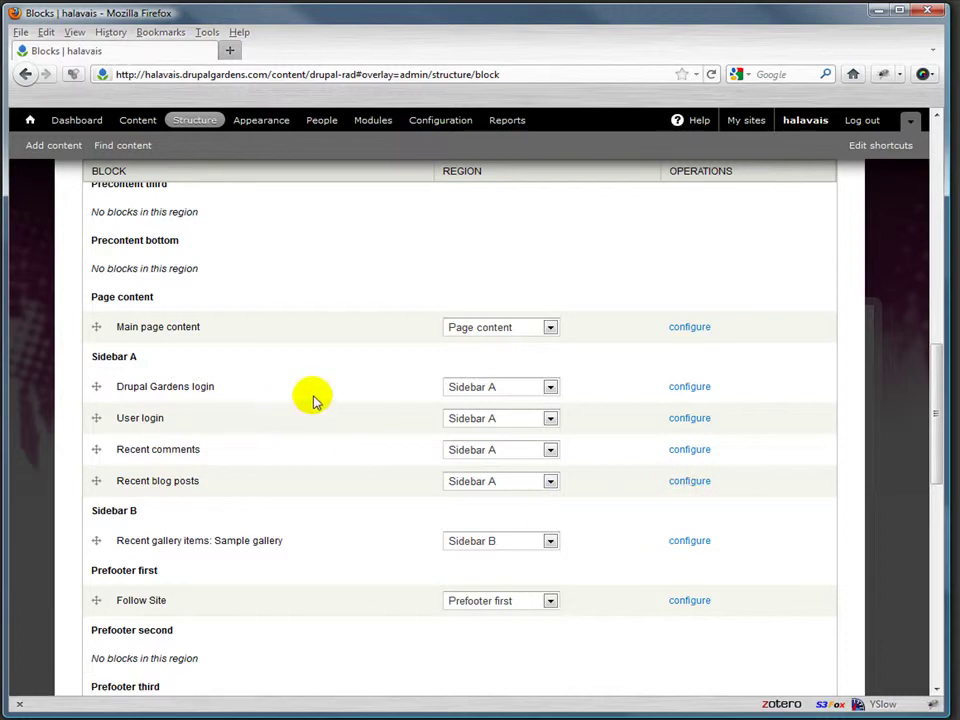
scroll(333, 357, up, 6)
scroll(333, 357, up, 10)
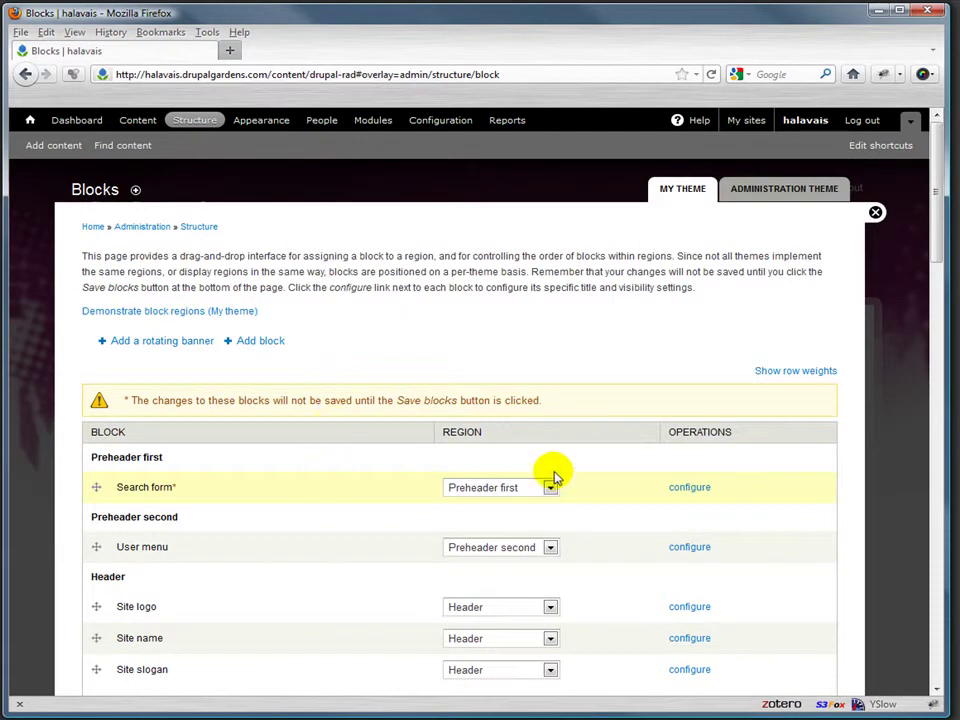
Step: Open the Search form block's configuration and view its visibility settings for specific pages and content types
click(687, 490)
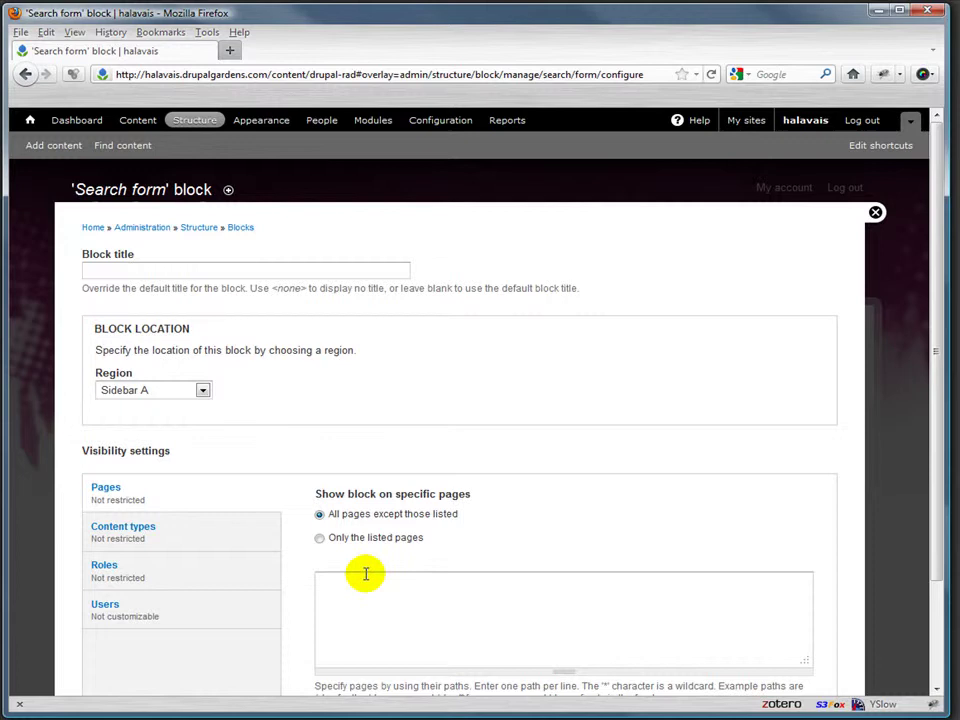
click(319, 538)
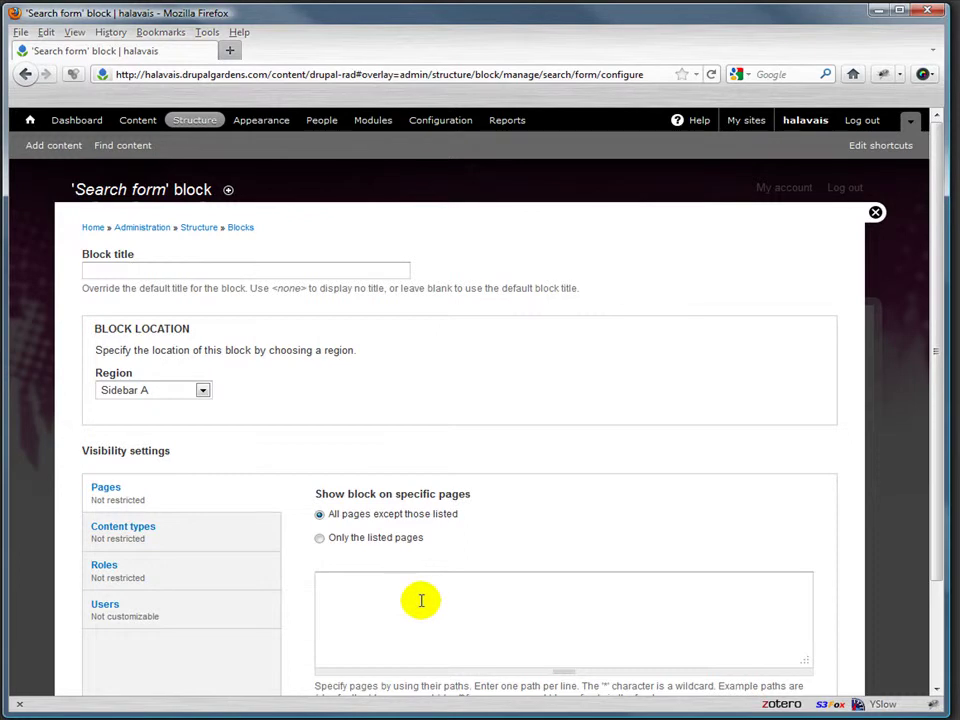
click(151, 547)
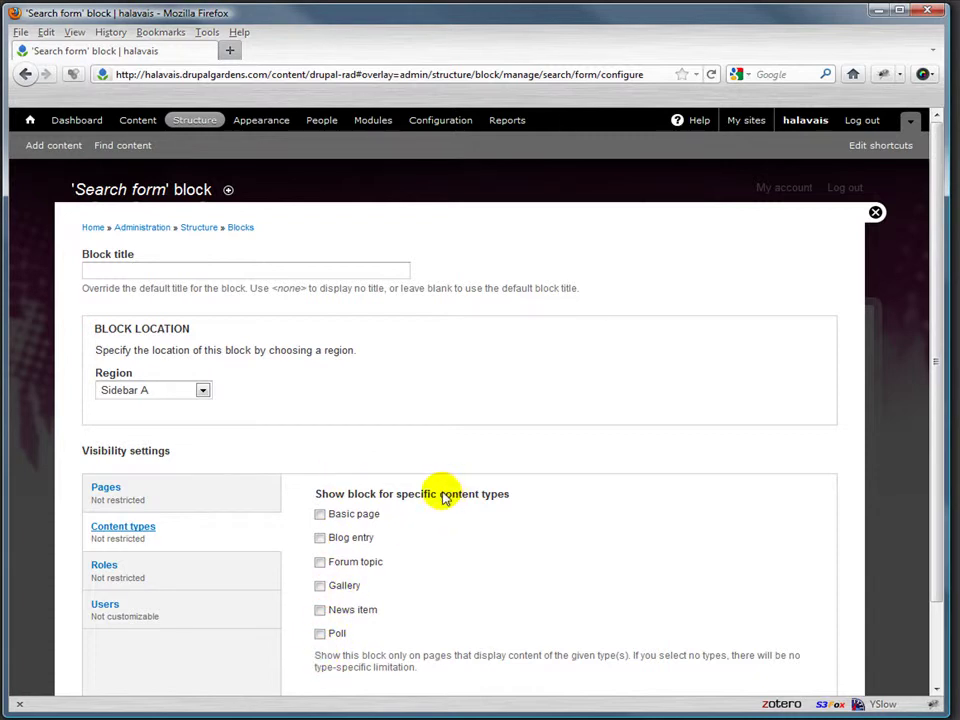
Step: Examine the Search form block's visibility settings for content types and roles, including the note about selecting no roles
drag(440, 494, 510, 502)
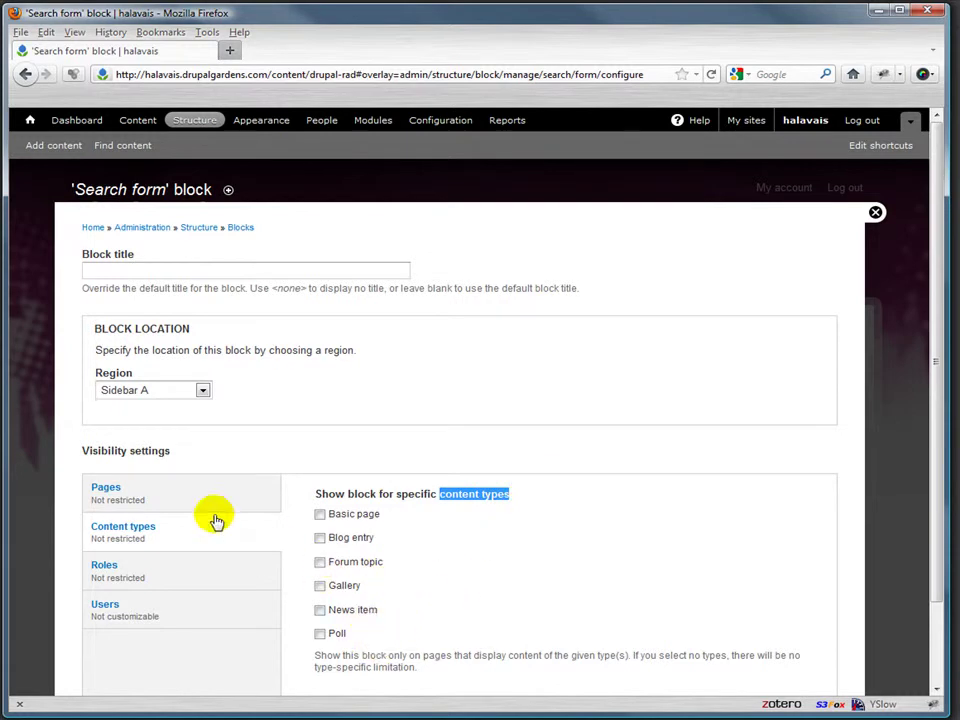
click(110, 566)
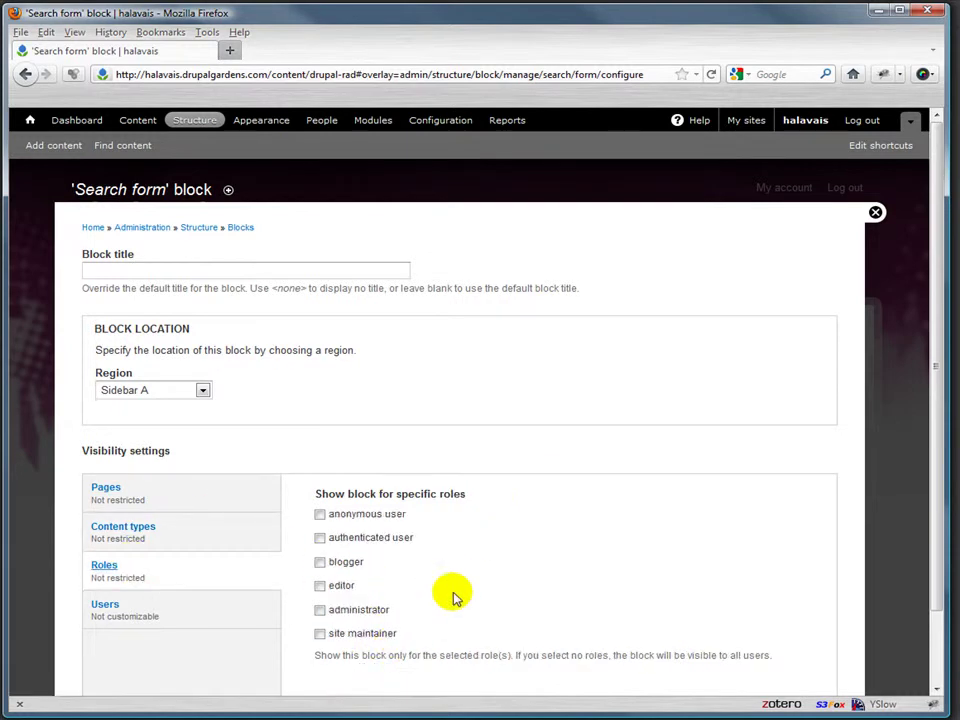
click(320, 539)
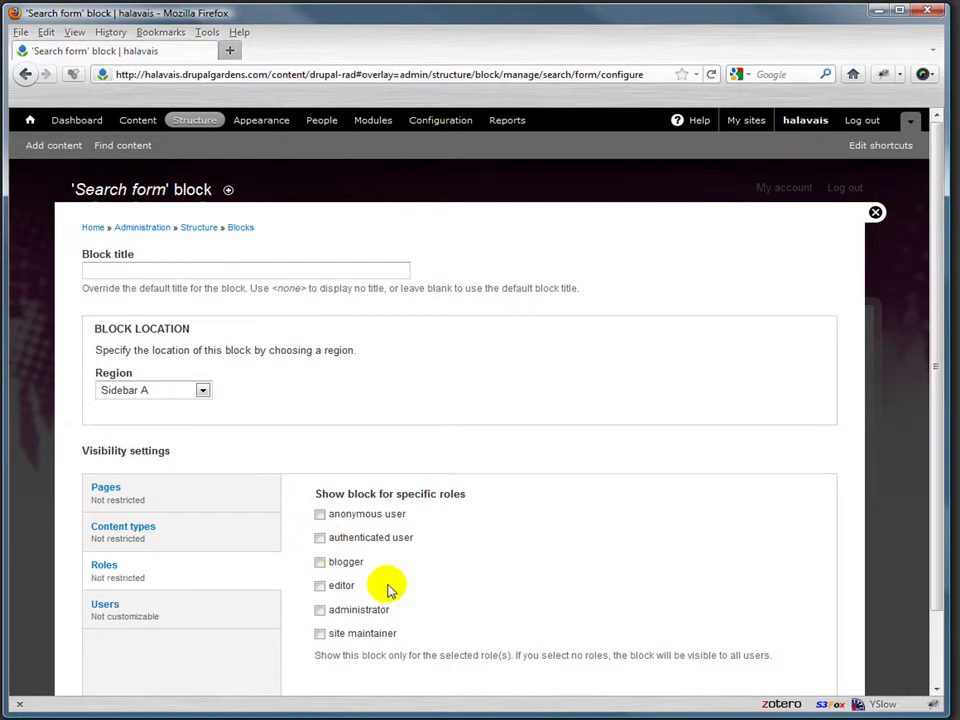
click(320, 516)
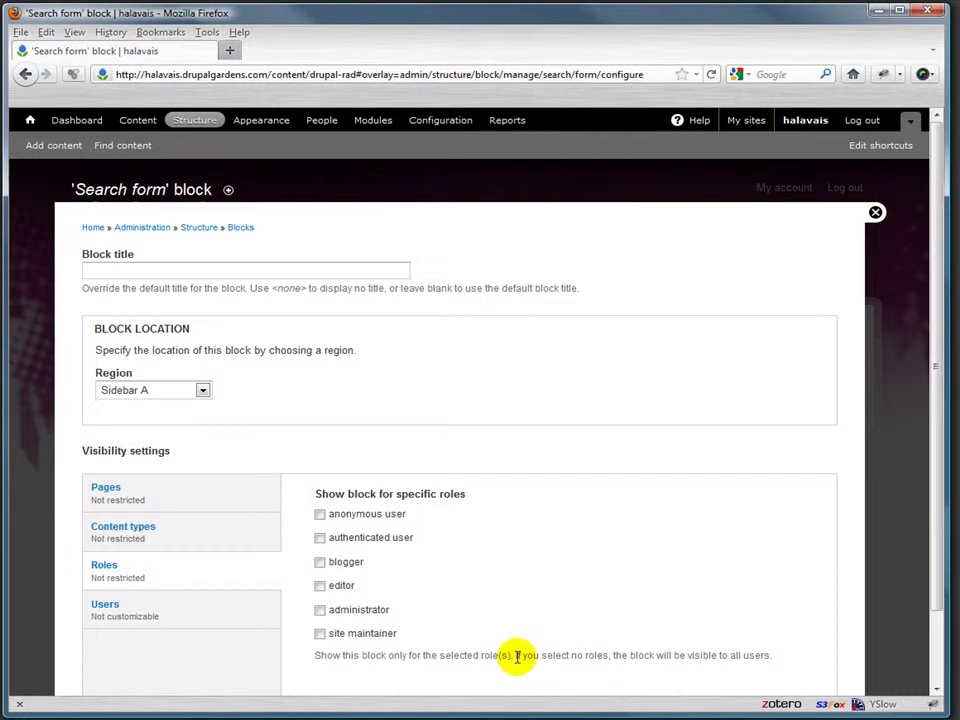
drag(516, 657, 773, 658)
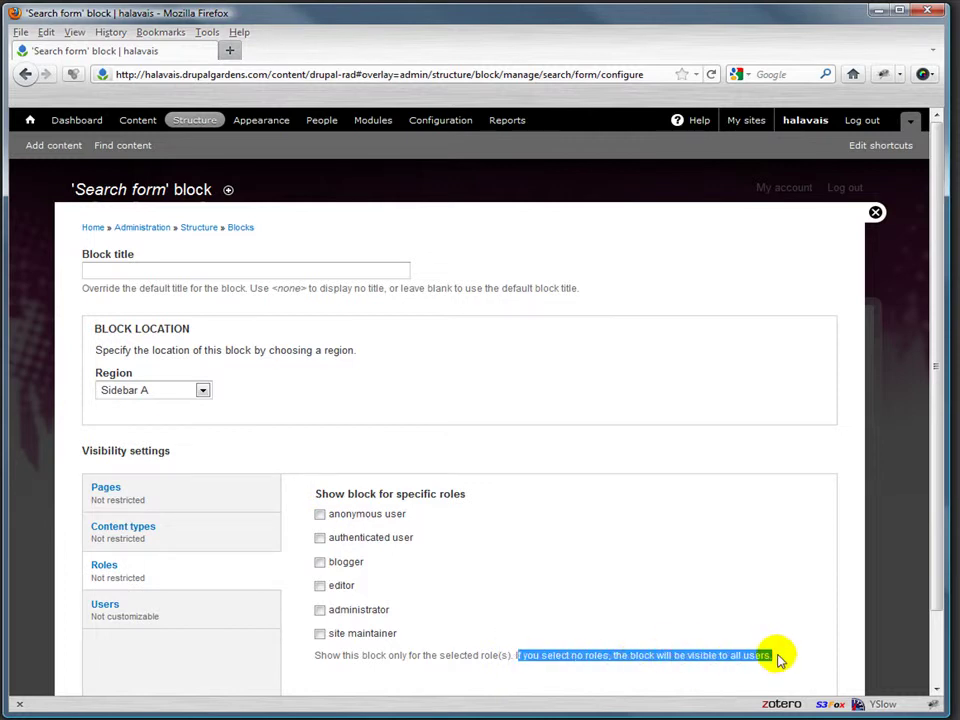
click(739, 653)
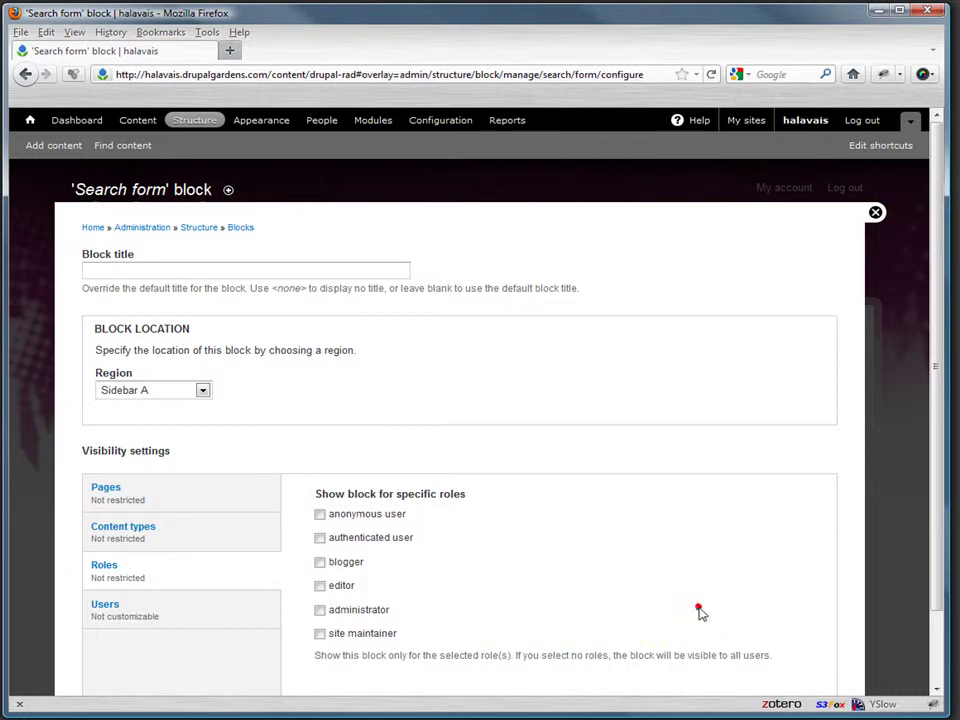
Step: Try the two customizable per-user visibility options, set the Search form block back to Not customizable, and save the block
click(142, 620)
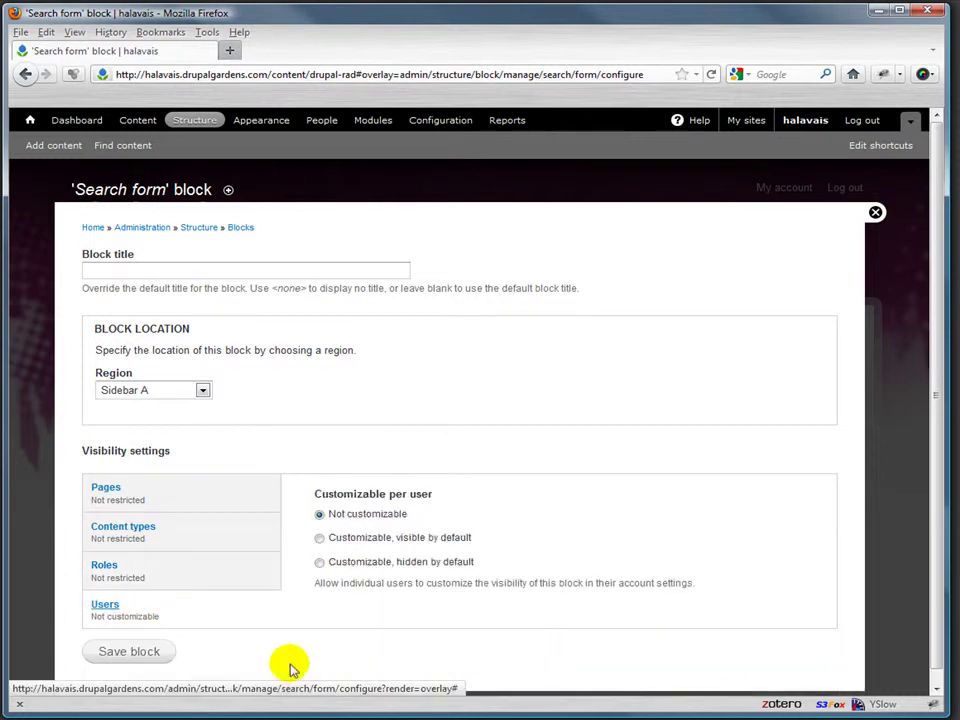
click(319, 540)
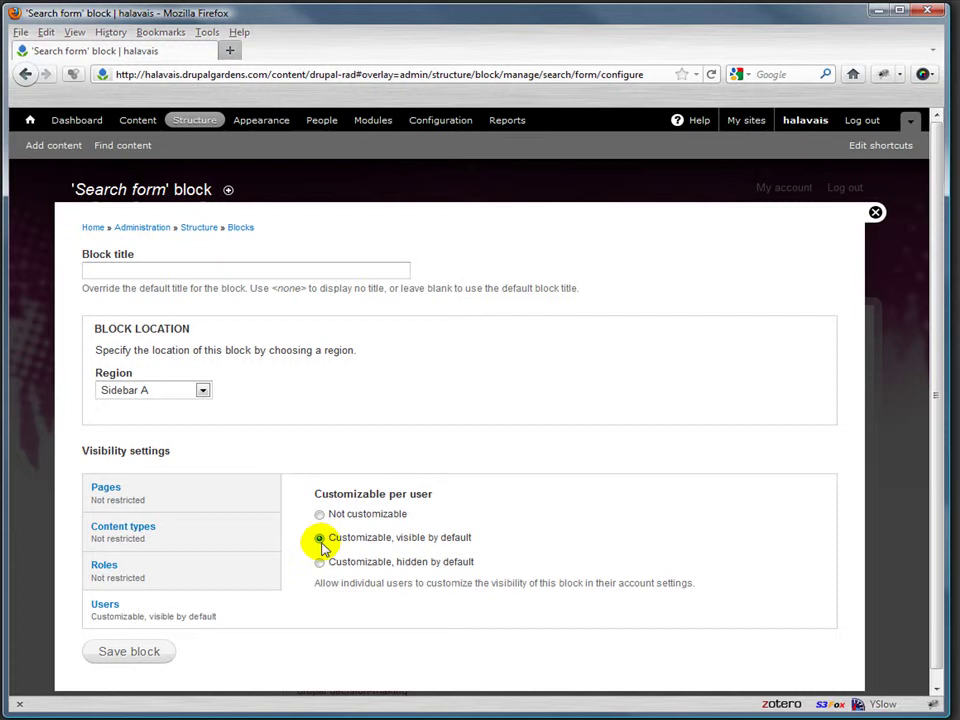
click(319, 563)
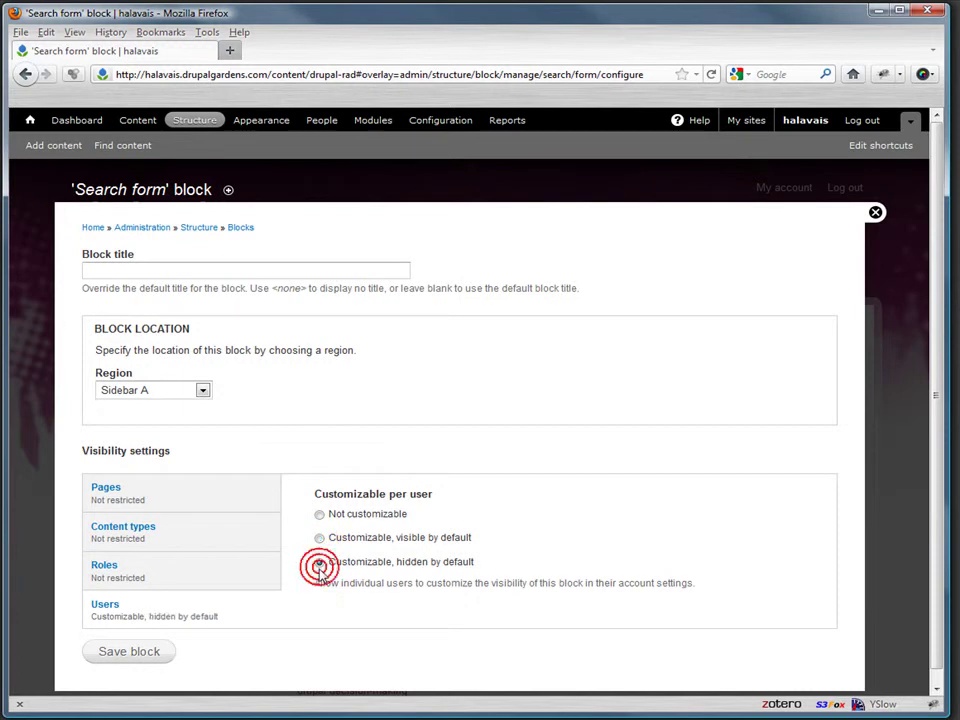
click(319, 514)
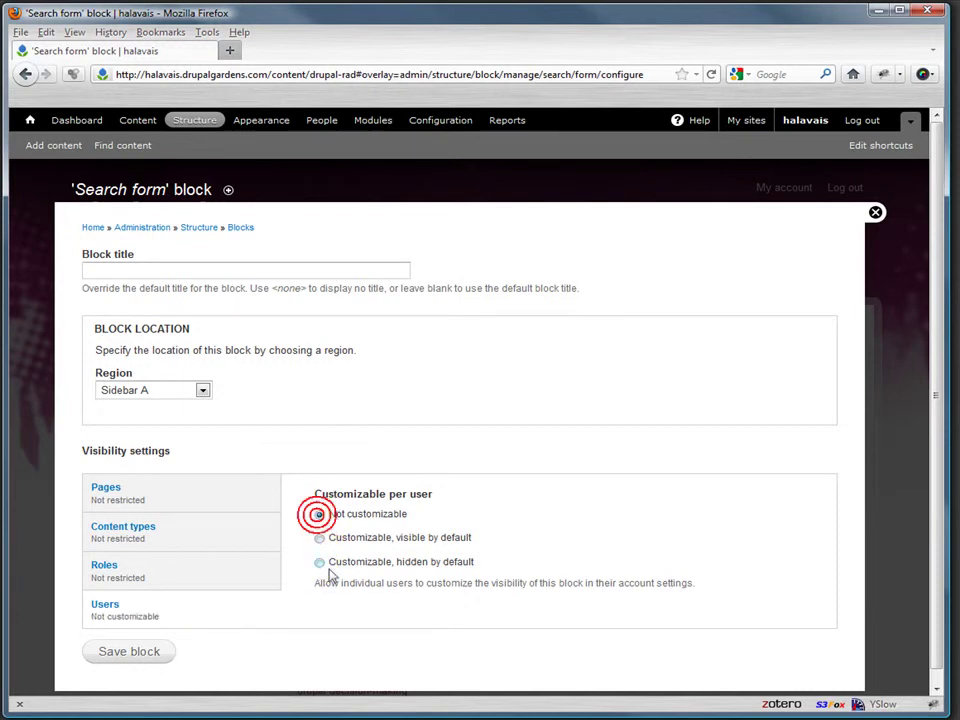
click(148, 657)
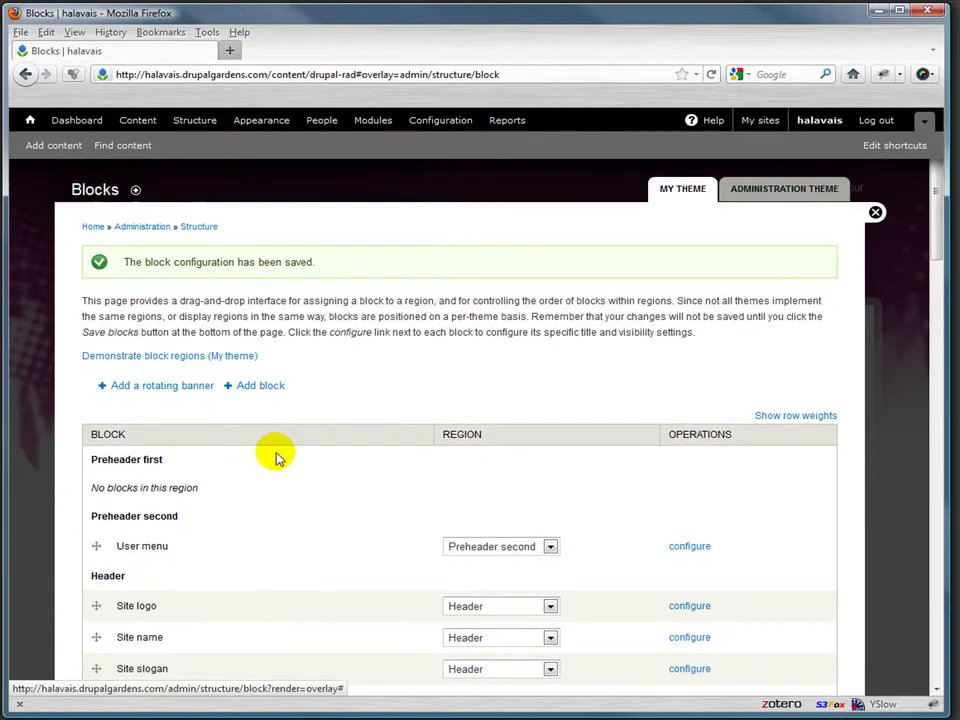
Step: Move the Search form block from Sidebar A to the Preheader first region and save the blocks
scroll(510, 470, down, 12)
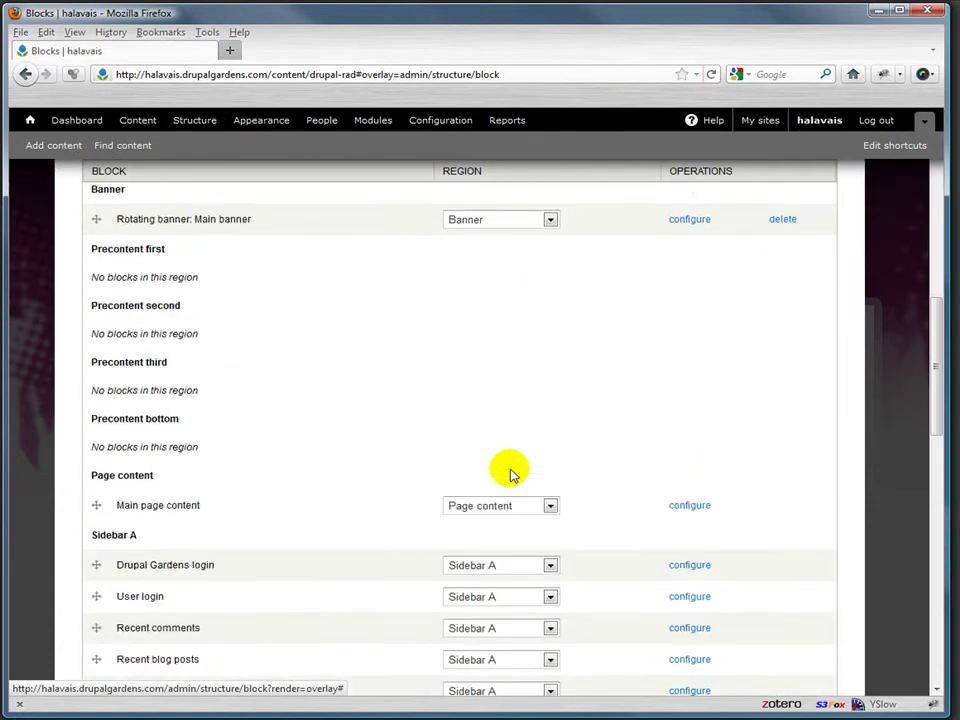
scroll(510, 470, down, 3)
scroll(510, 474, down, 2)
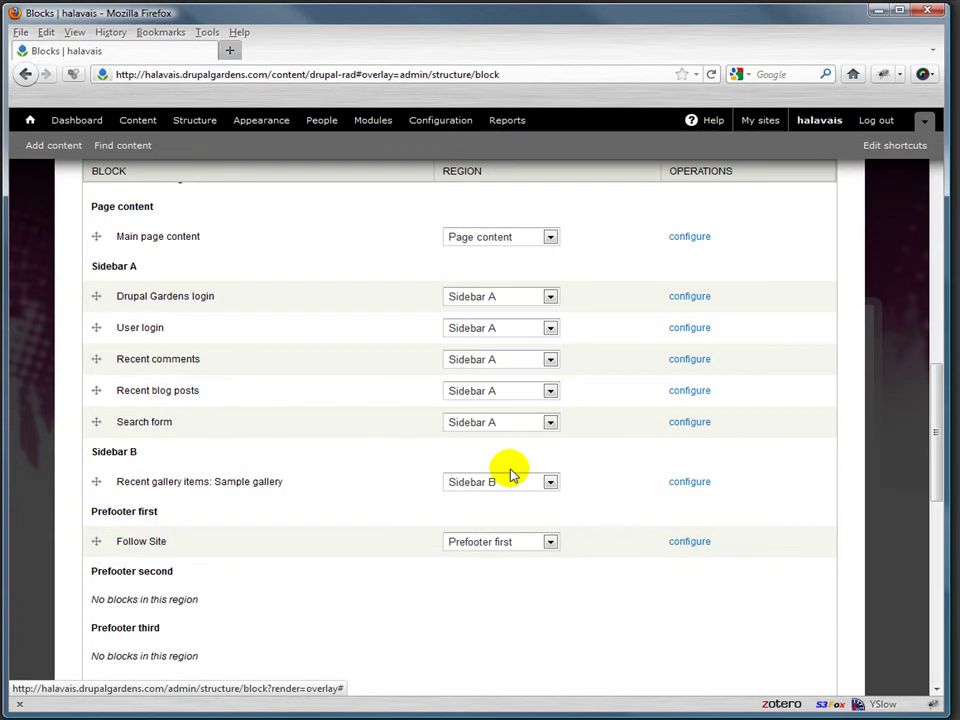
click(550, 422)
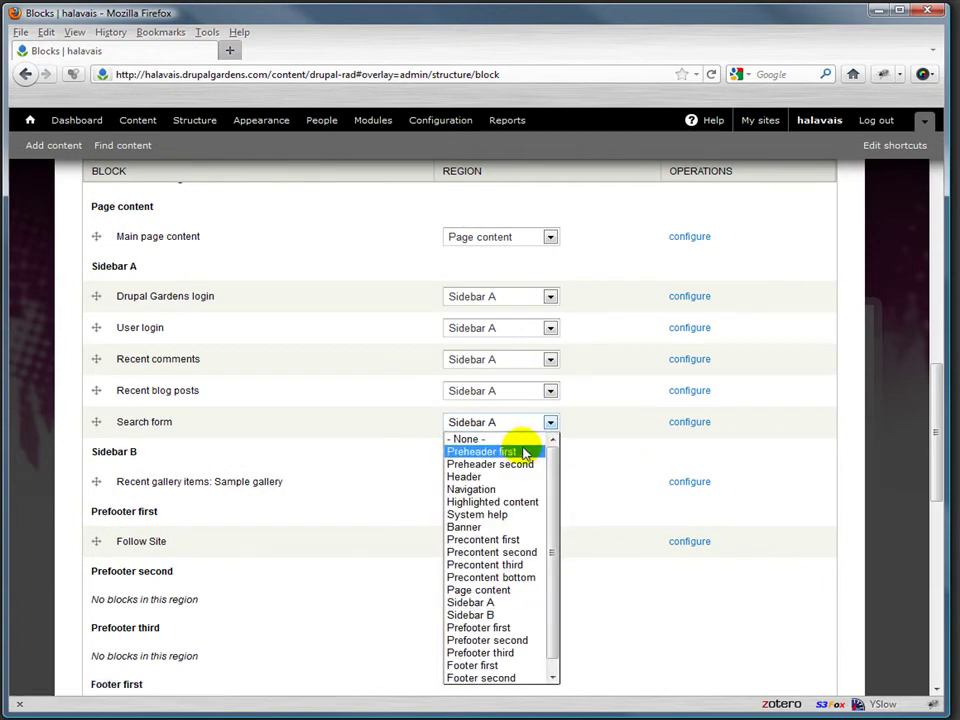
scroll(523, 453, up, 1)
scroll(576, 537, down, 15)
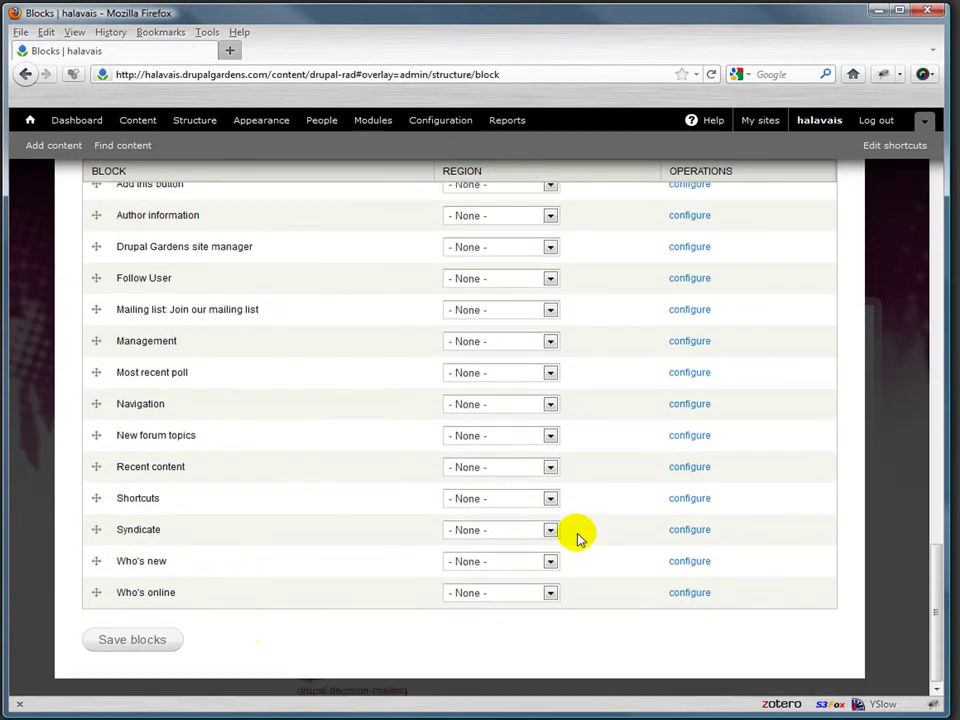
click(146, 637)
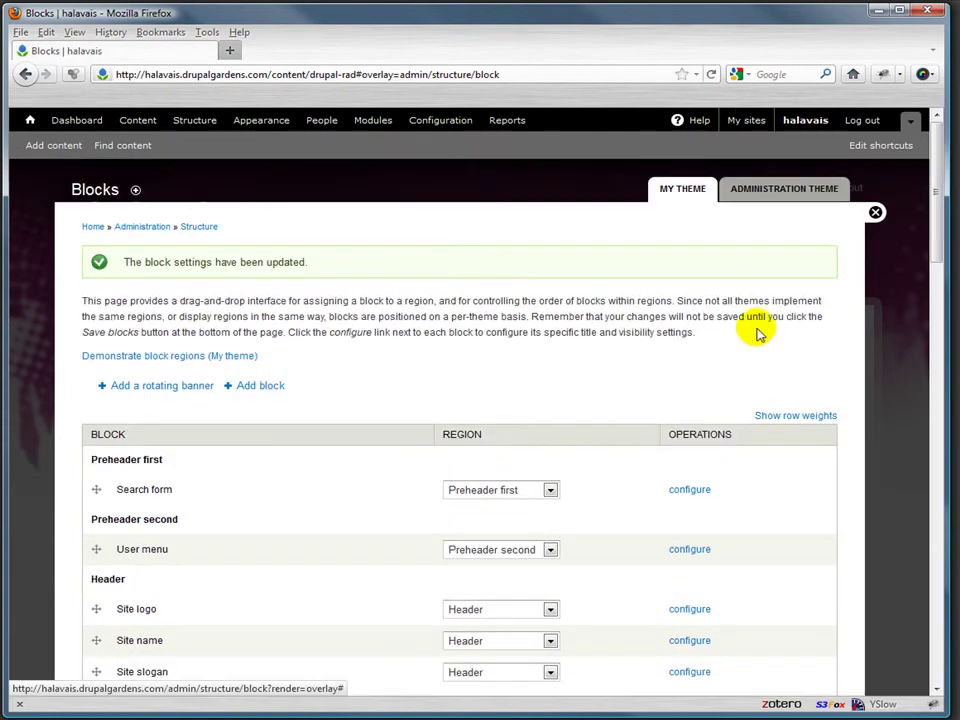
Step: Assign the disabled Who's online block to the Preheader first region
scroll(486, 482, down, 15)
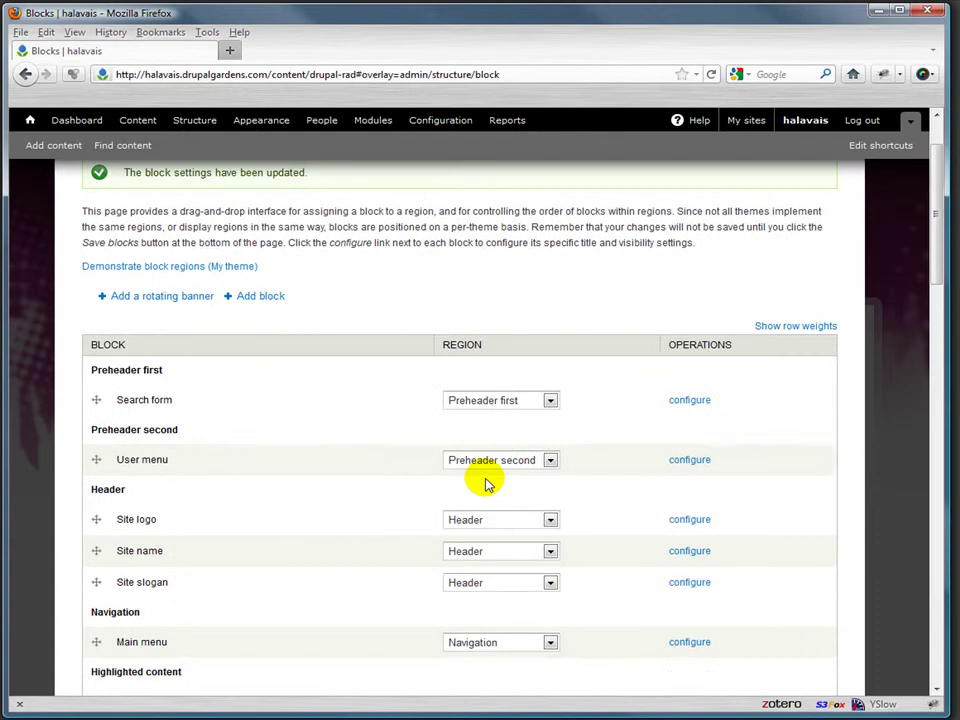
scroll(484, 483, down, 10)
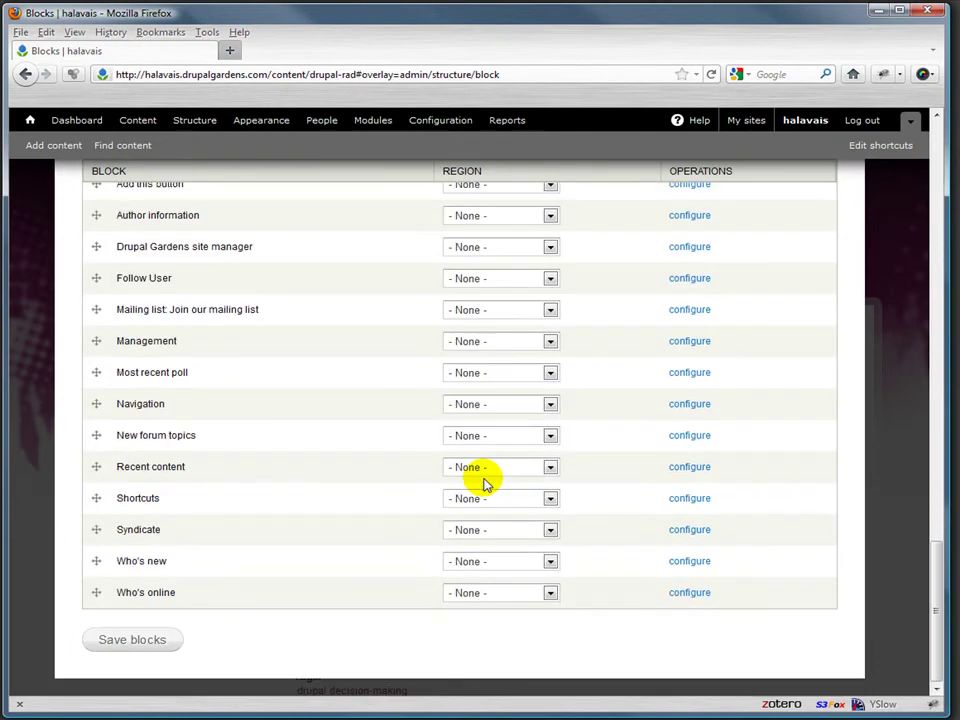
scroll(229, 298, up, 3)
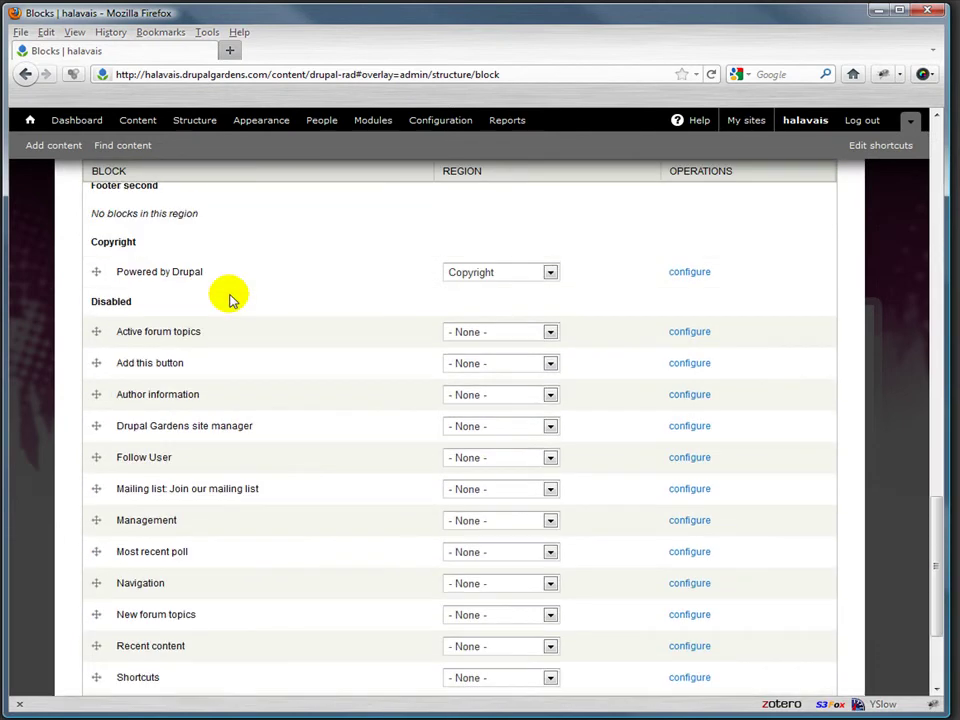
scroll(229, 298, down, 2)
scroll(240, 475, down, 2)
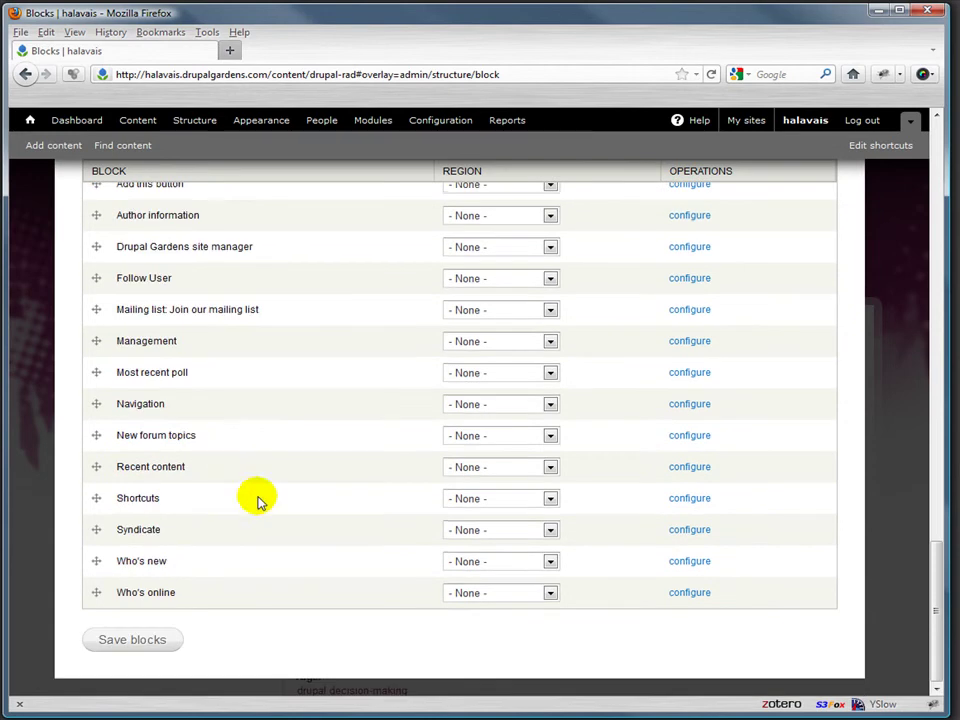
click(550, 593)
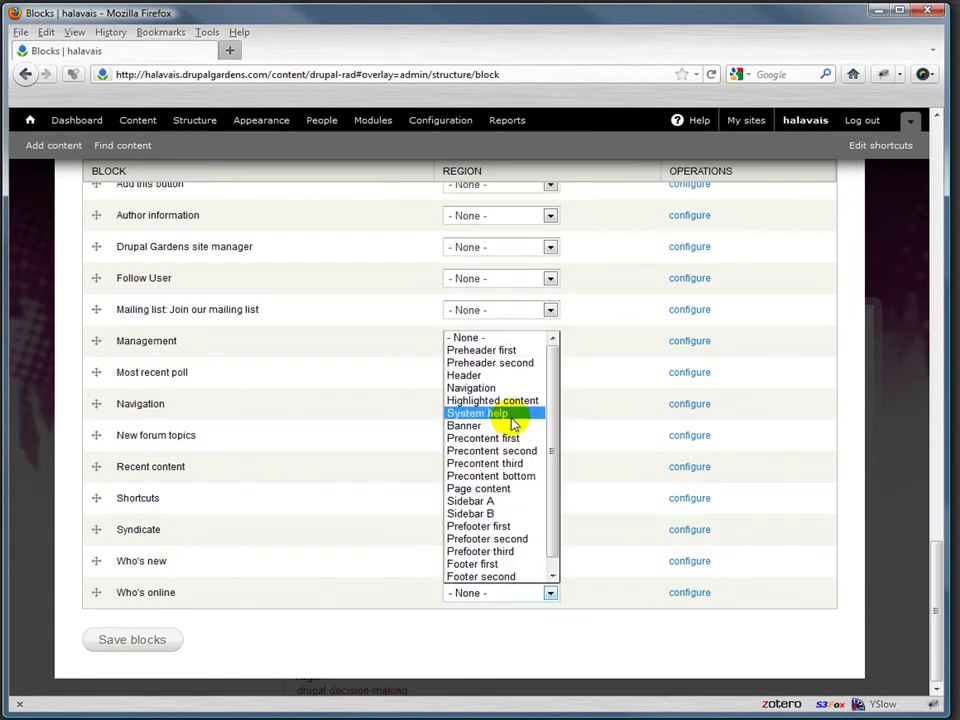
click(505, 350)
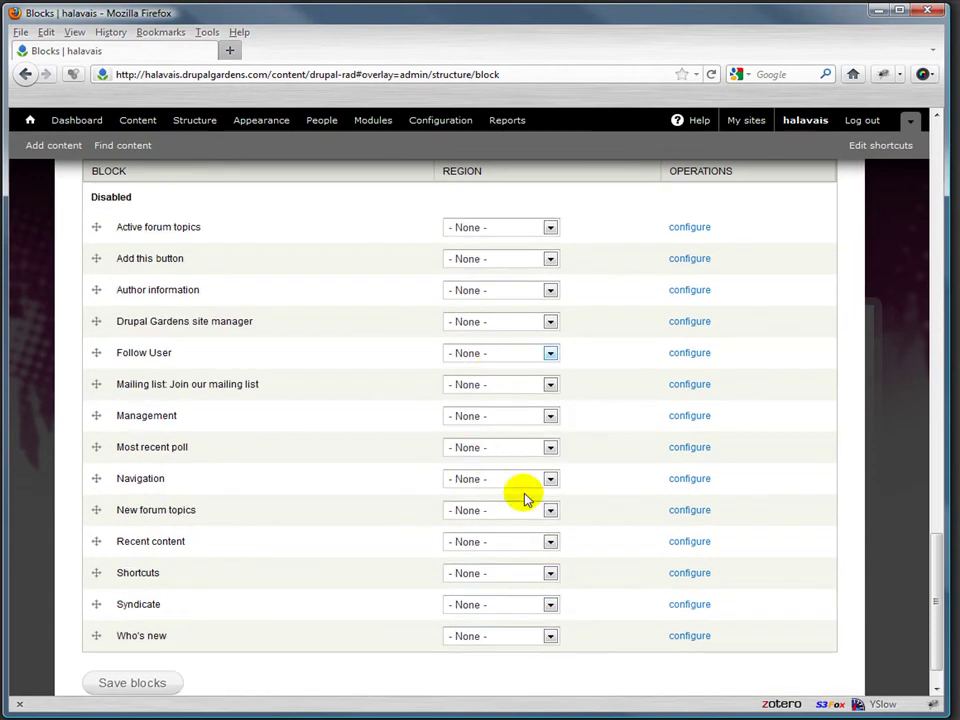
Step: Try the Who's new block in the Preheader first region, check its place in the list, and return its region to None
click(550, 637)
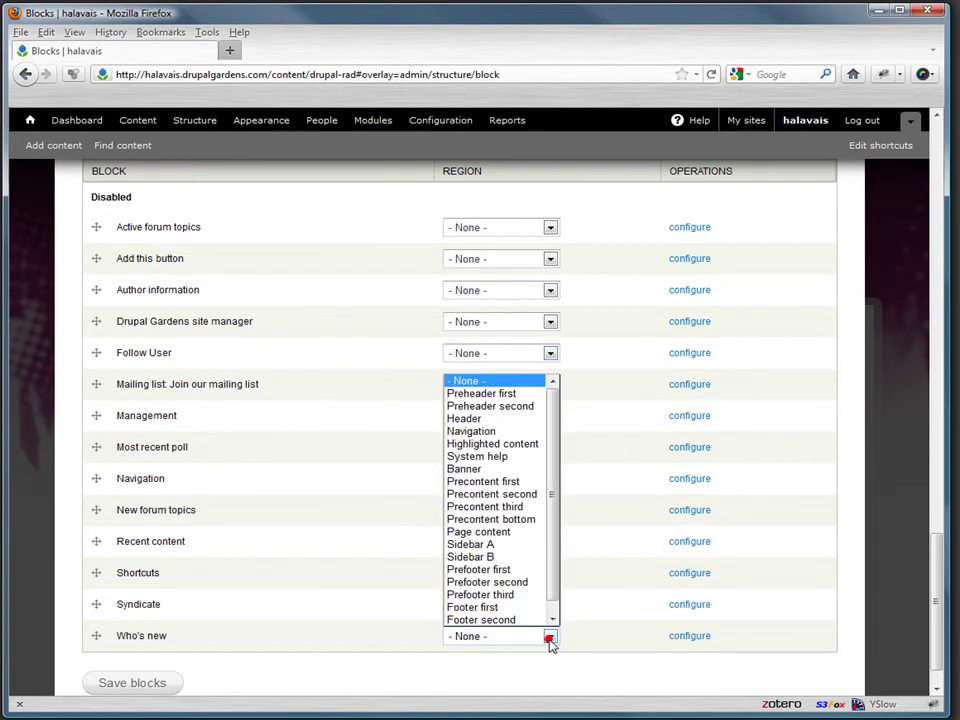
click(499, 395)
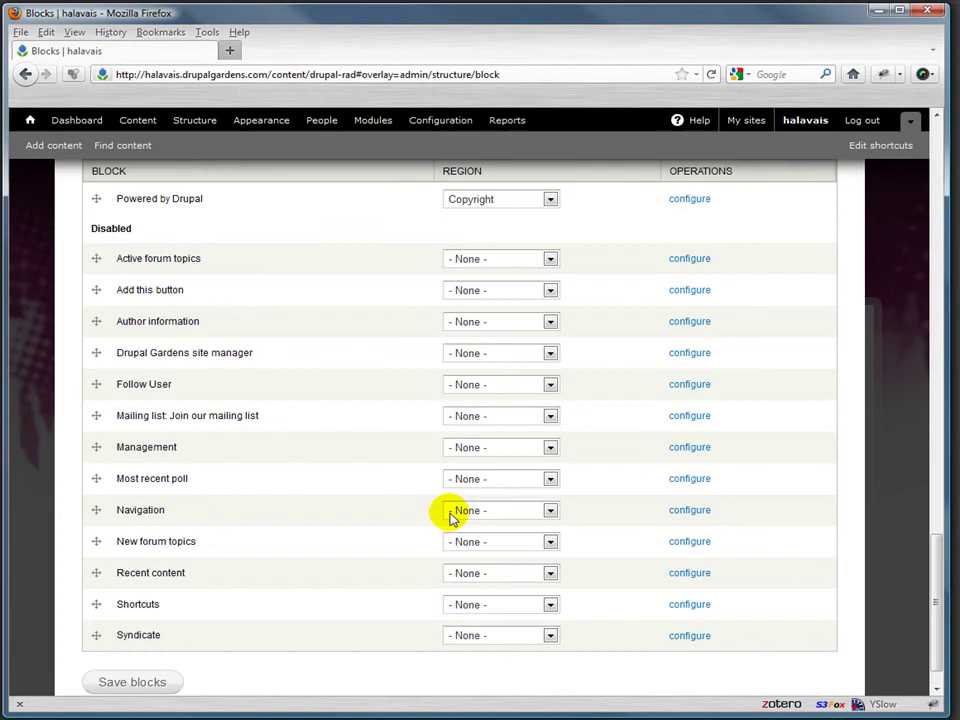
scroll(450, 515, up, 10)
scroll(450, 515, up, 10)
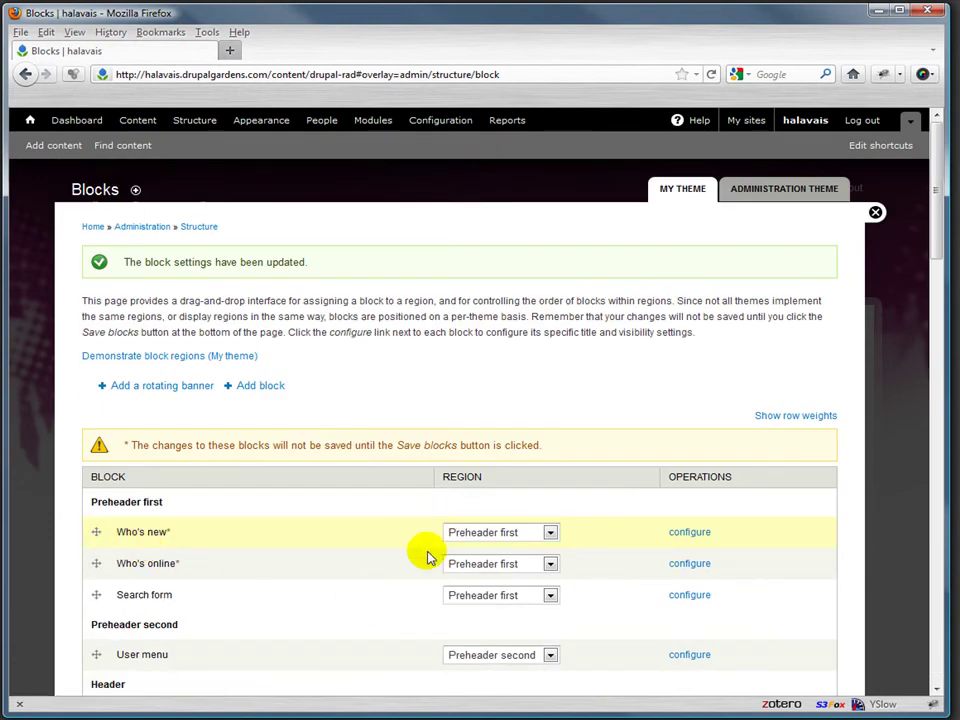
click(484, 533)
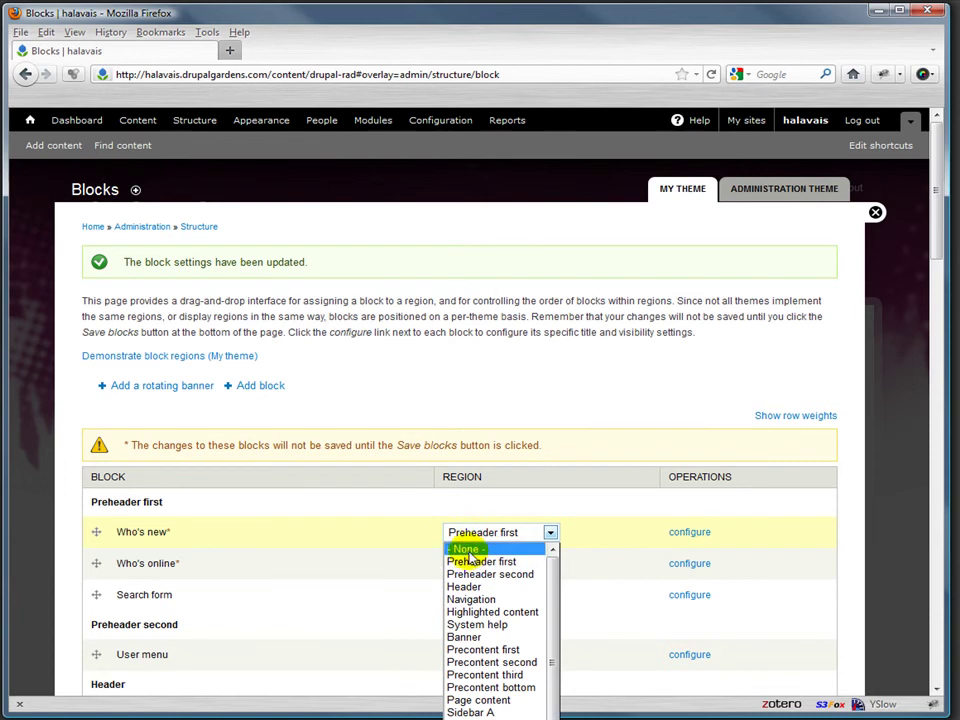
click(468, 551)
Step: Save the block assignments and close the Blocks administration overlay to check the Who's online block on the page
scroll(430, 610, down, 15)
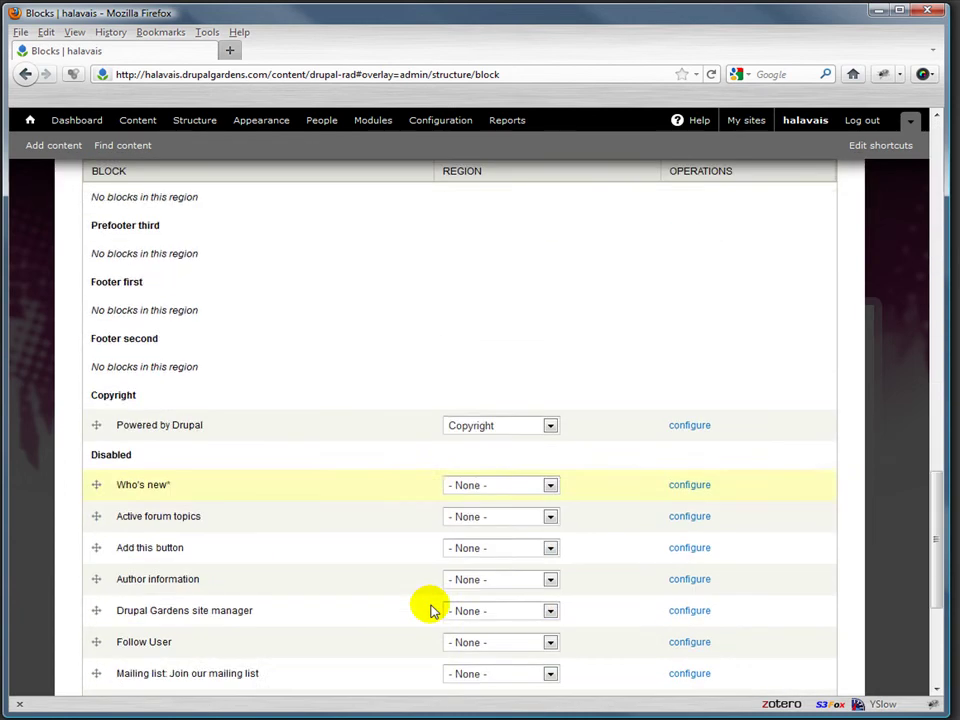
click(100, 643)
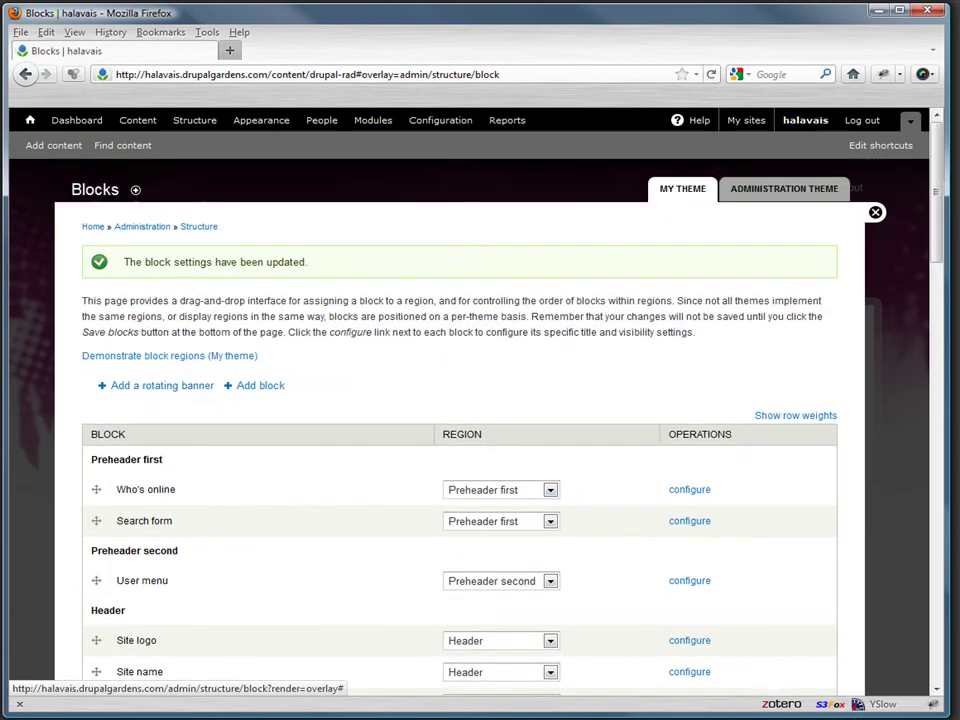
click(875, 214)
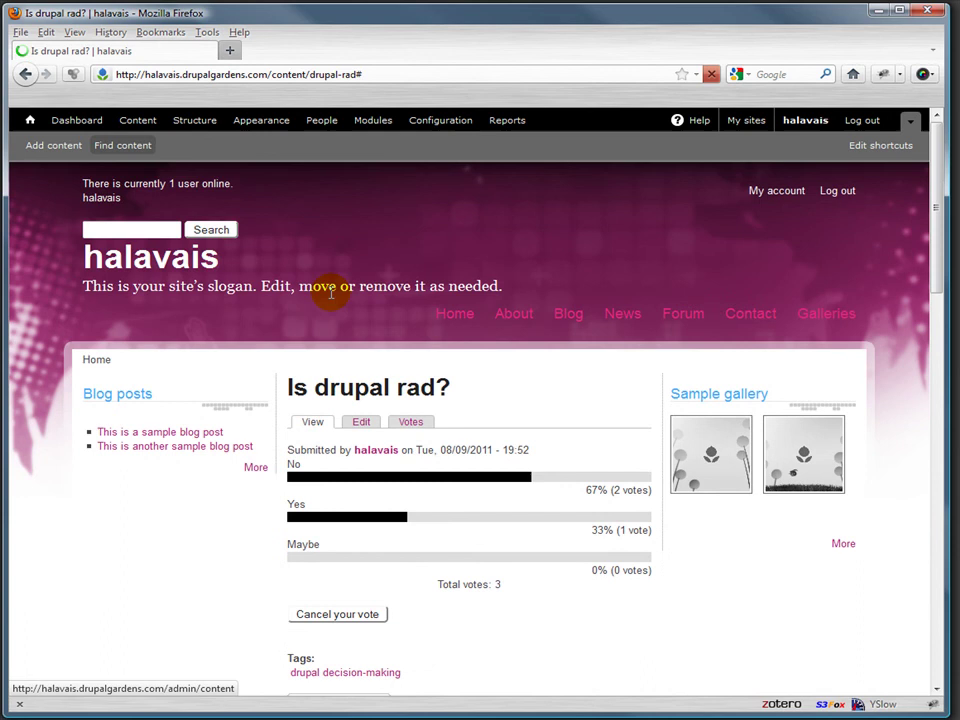
mouse_move(236, 186)
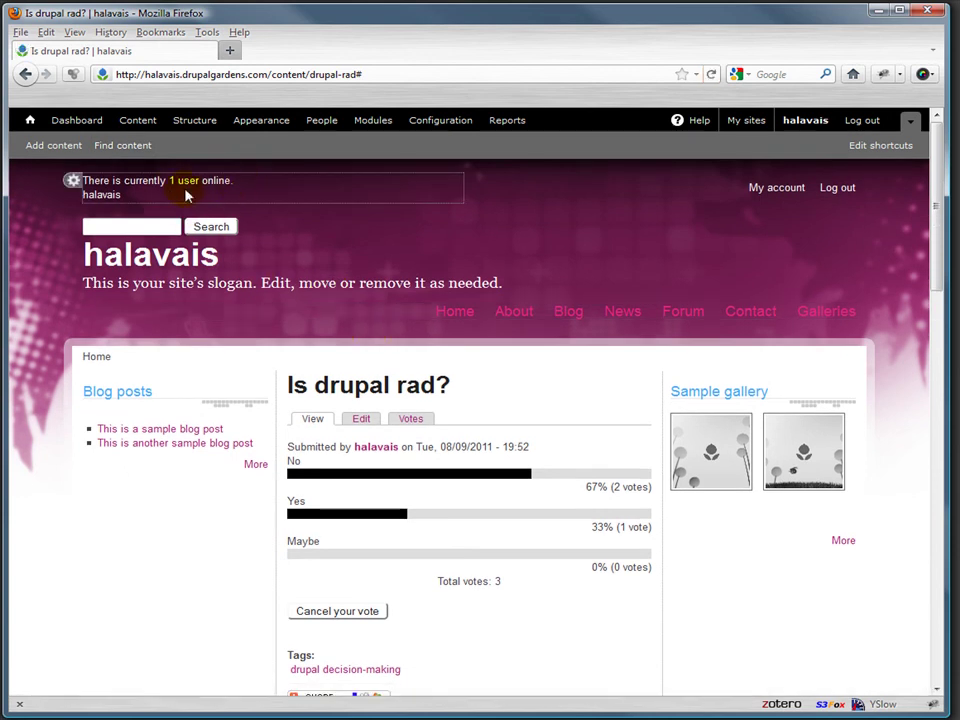